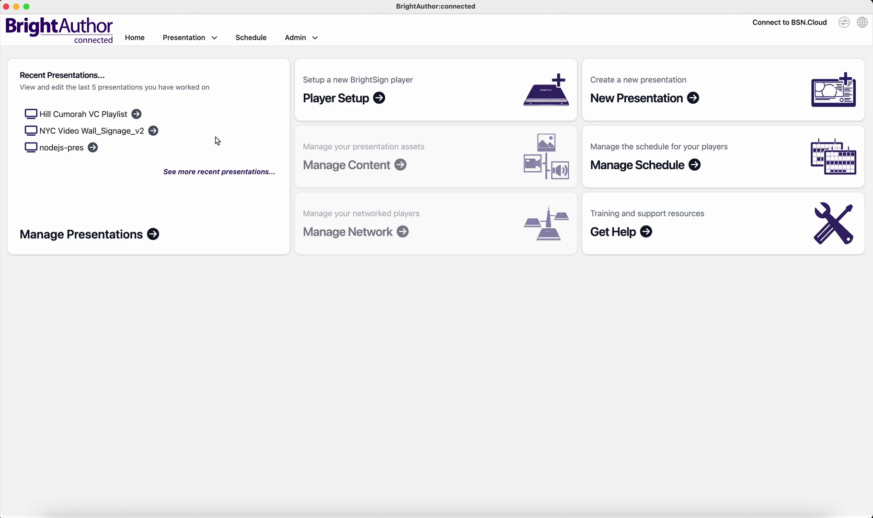
Create a new presentation named 'udp control' and open its Zone 1 content.
{"action": "left_click", "coordinate": [217, 42]}
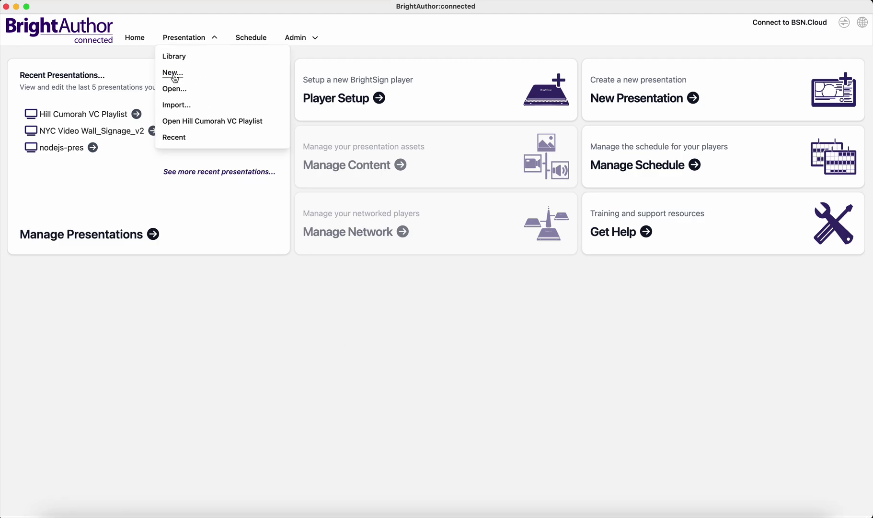
{"action": "left_click", "coordinate": [173, 73]}
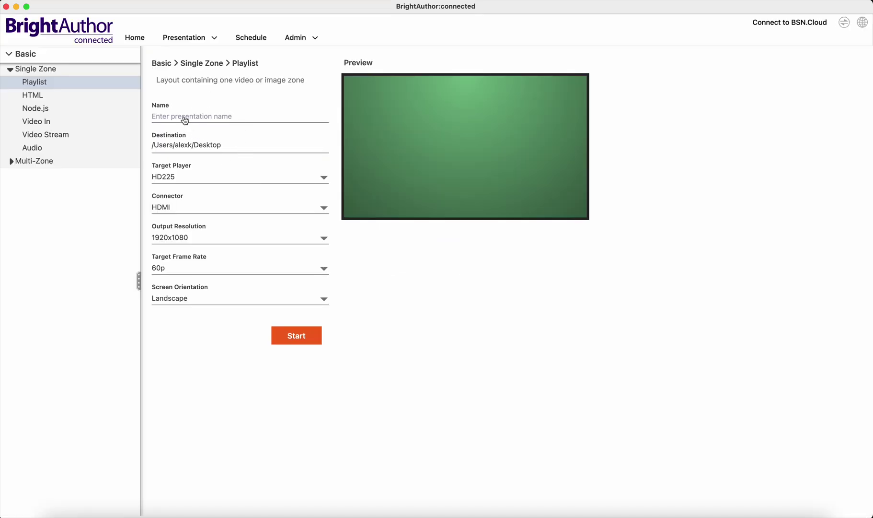
{"action": "left_click", "coordinate": [185, 120]}
{"action": "type", "text": "udp control"}
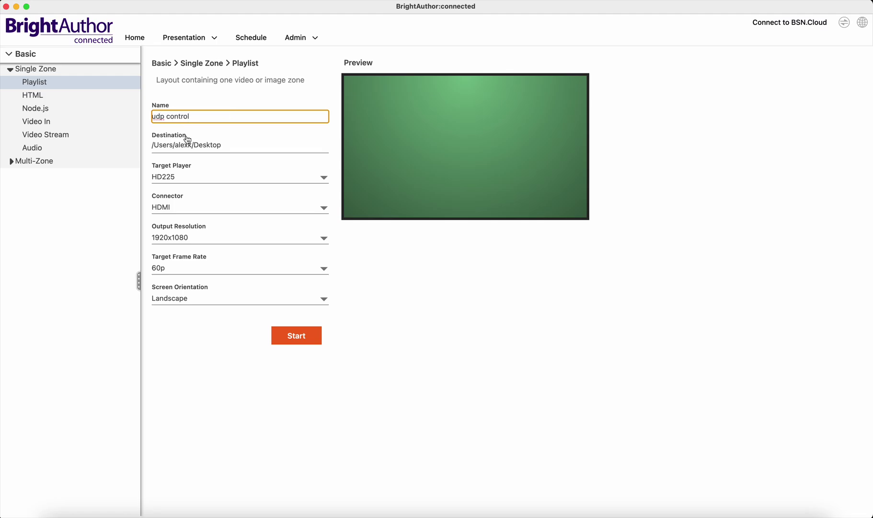
{"action": "left_click", "coordinate": [285, 339]}
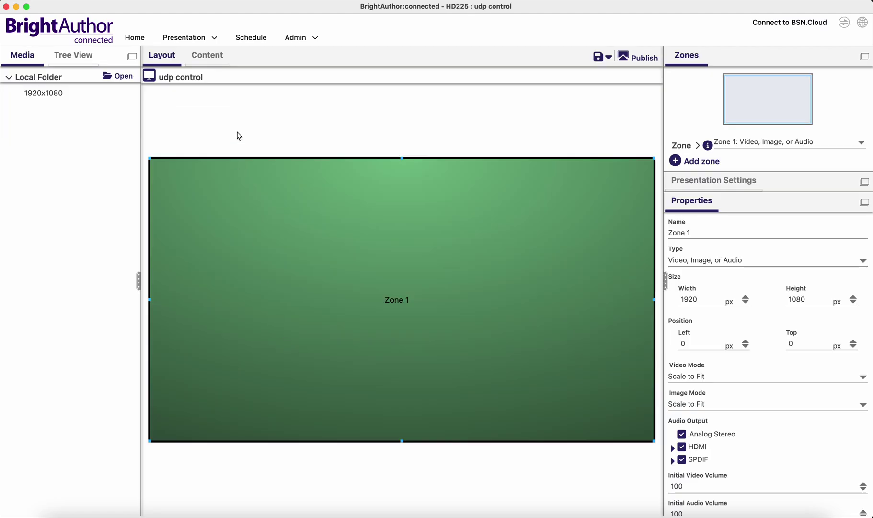
{"action": "left_click", "coordinate": [214, 57]}
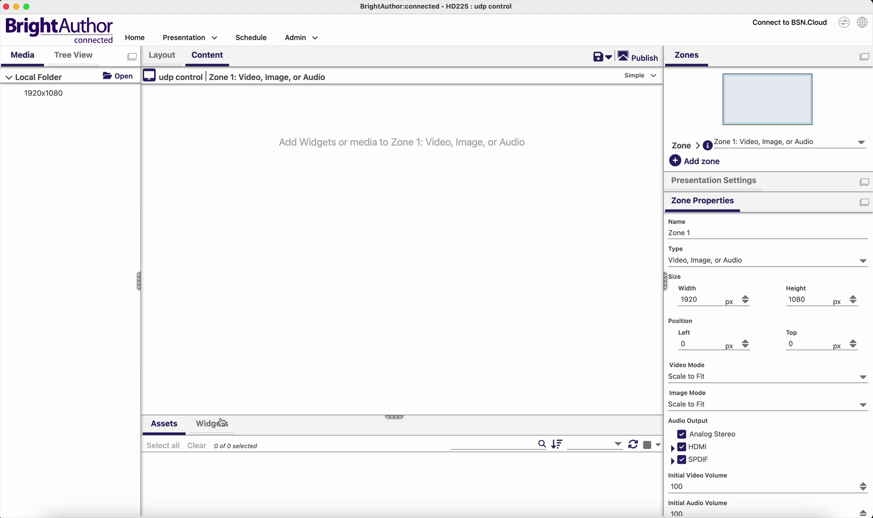
Set Zone 1 to Advanced mode and arrange an Event Handler state above an On Demand state.
{"action": "left_click", "coordinate": [628, 82]}
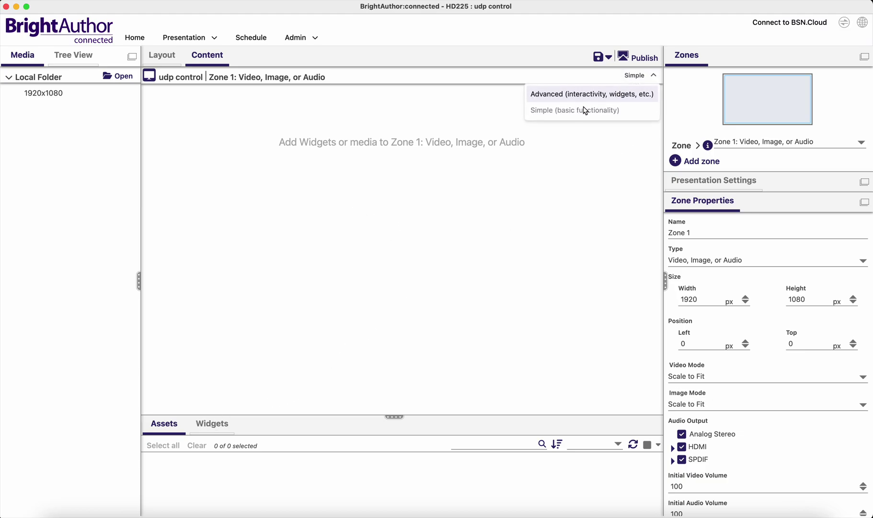
{"action": "left_click", "coordinate": [561, 96]}
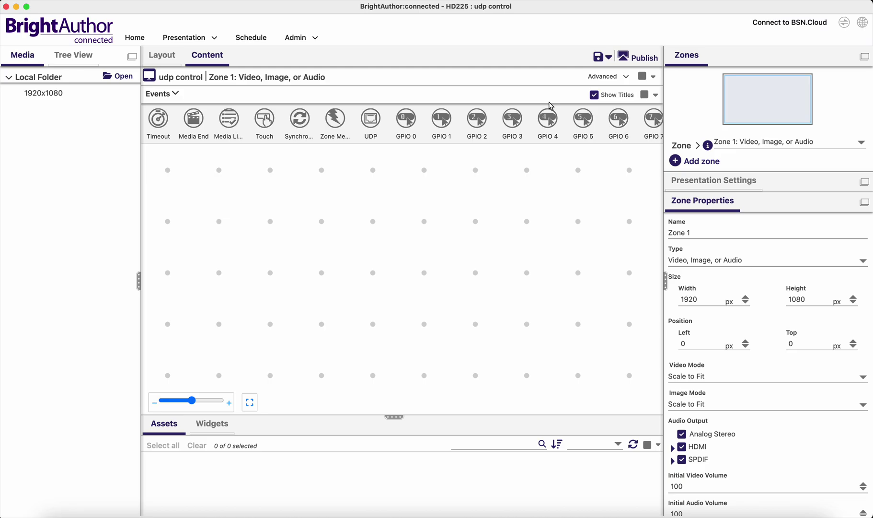
{"action": "left_click", "coordinate": [220, 431]}
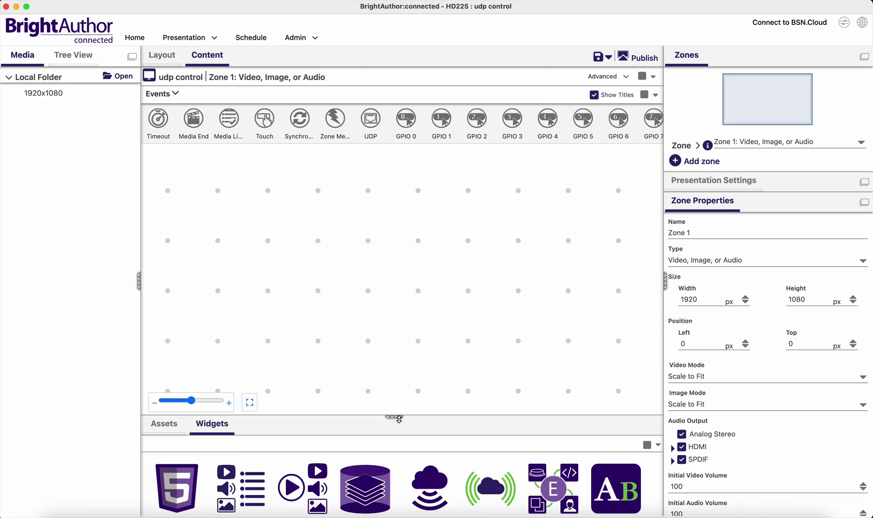
{"action": "left_click_drag", "start_coordinate": [399, 416], "coordinate": [401, 368]}
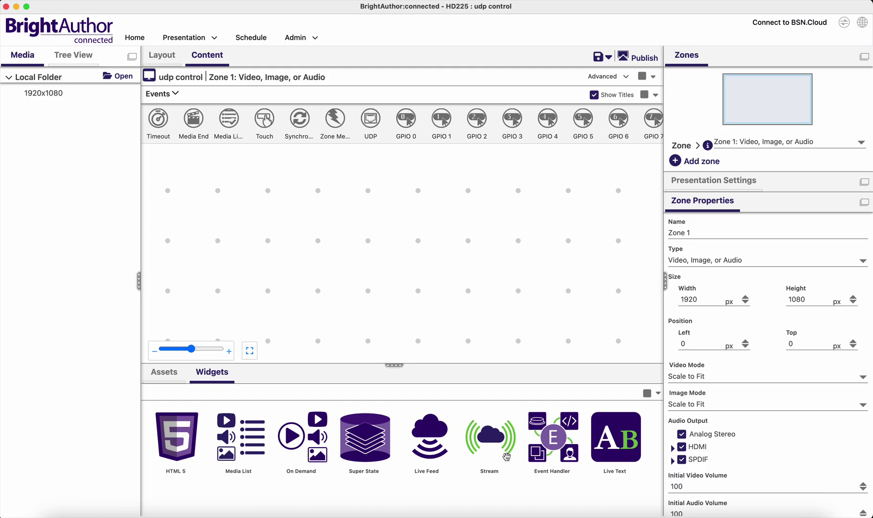
{"action": "left_click_drag", "start_coordinate": [557, 450], "coordinate": [449, 233]}
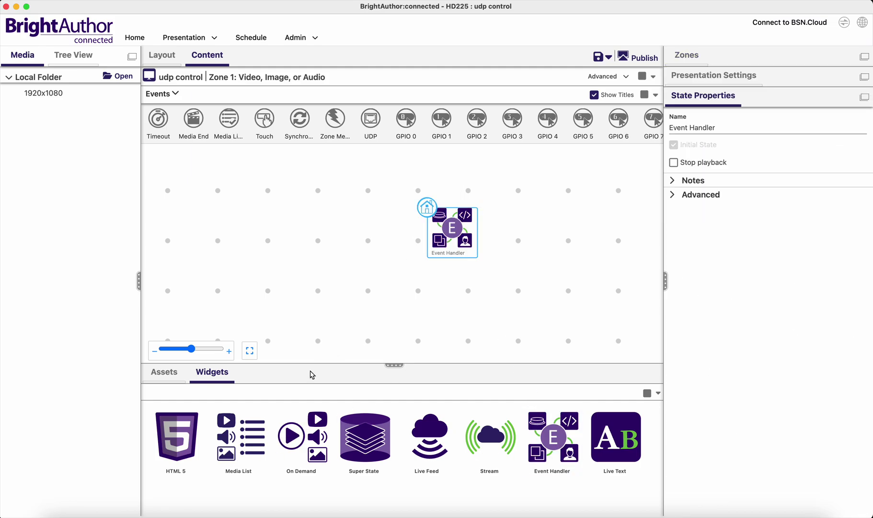
{"action": "left_click_drag", "start_coordinate": [299, 428], "coordinate": [448, 333]}
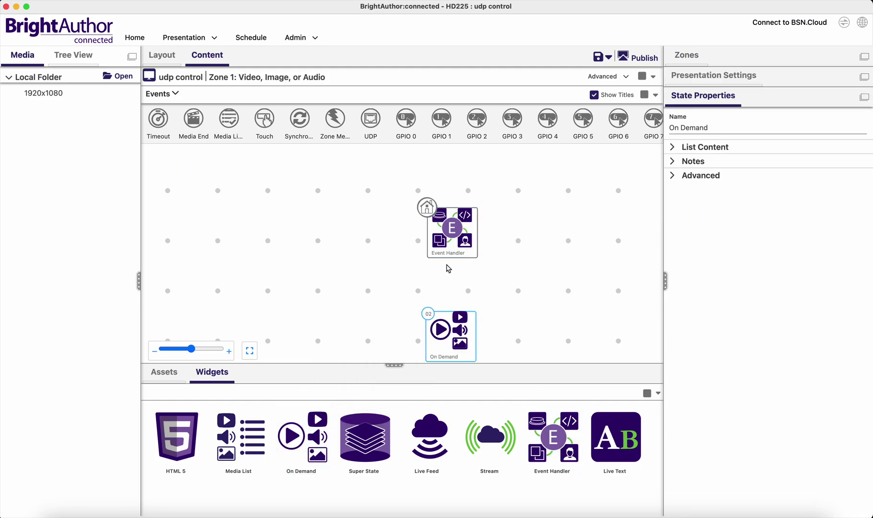
{"action": "left_click_drag", "start_coordinate": [453, 228], "coordinate": [427, 204]}
{"action": "left_click_drag", "start_coordinate": [452, 358], "coordinate": [423, 316]}
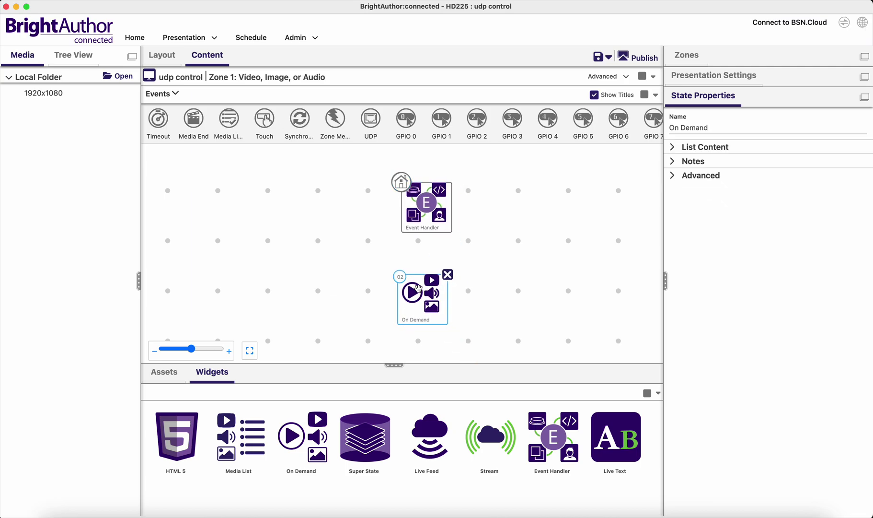
Open the On Demand state and load OneDrive brightsign/content/videos/1920x1080 as the media folder.
{"action": "double_click", "coordinate": [420, 308]}
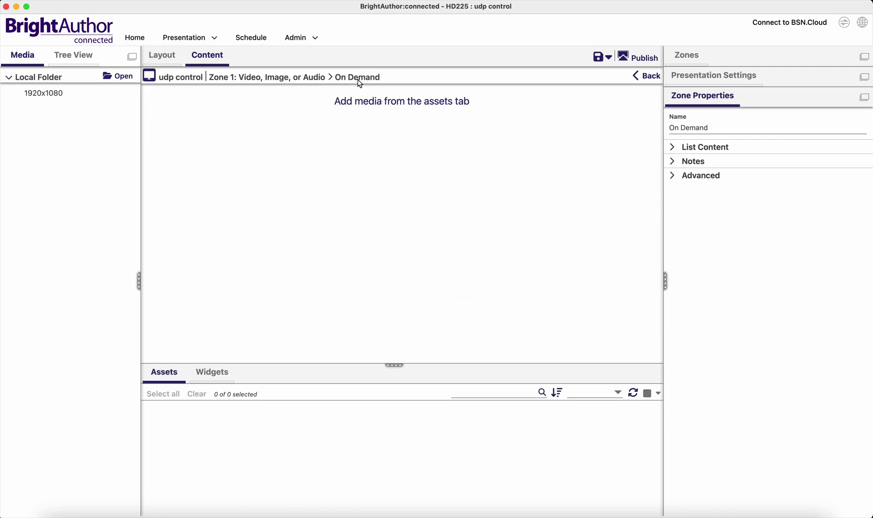
{"action": "left_click", "coordinate": [127, 78]}
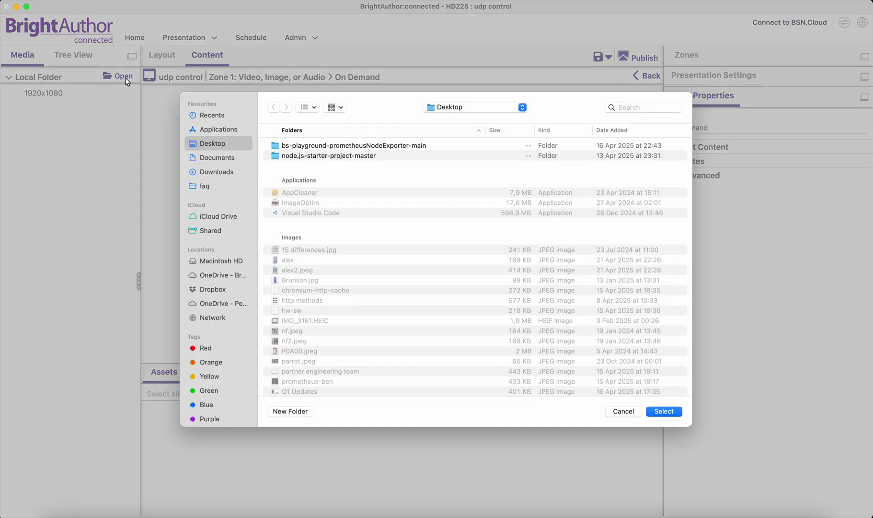
{"action": "left_click", "coordinate": [221, 275]}
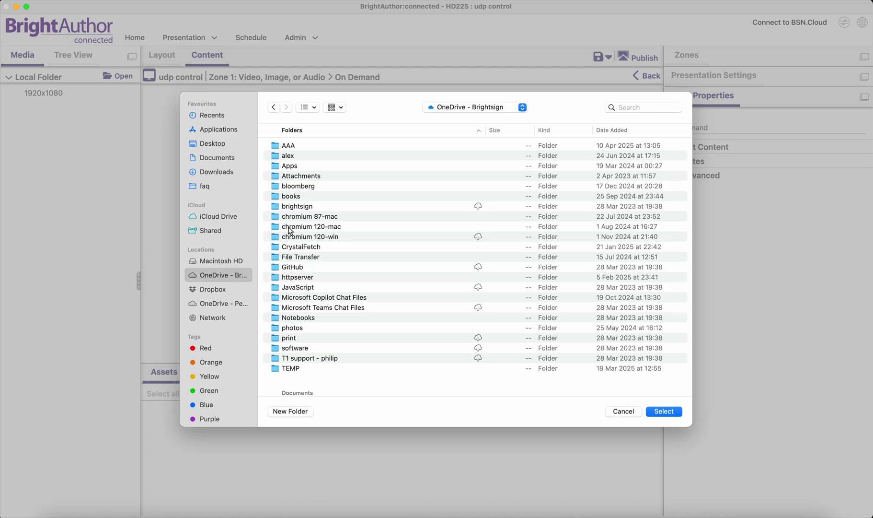
{"action": "left_click", "coordinate": [298, 207]}
{"action": "double_click", "coordinate": [298, 207]}
{"action": "left_click", "coordinate": [298, 207]}
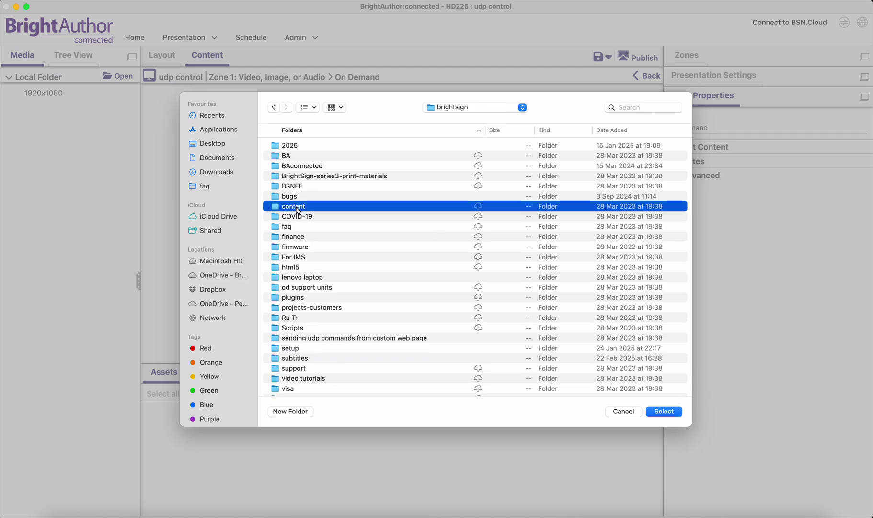
{"action": "double_click", "coordinate": [298, 209]}
{"action": "left_click", "coordinate": [298, 216]}
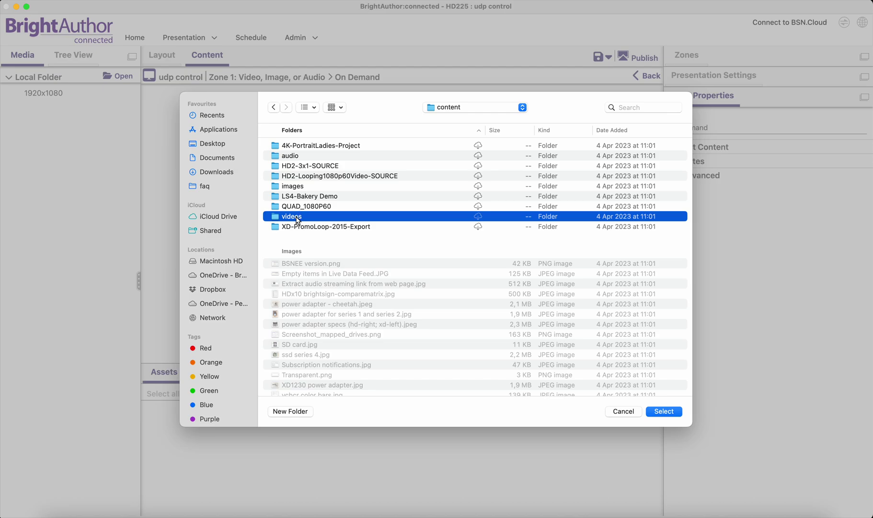
{"action": "double_click", "coordinate": [297, 218]}
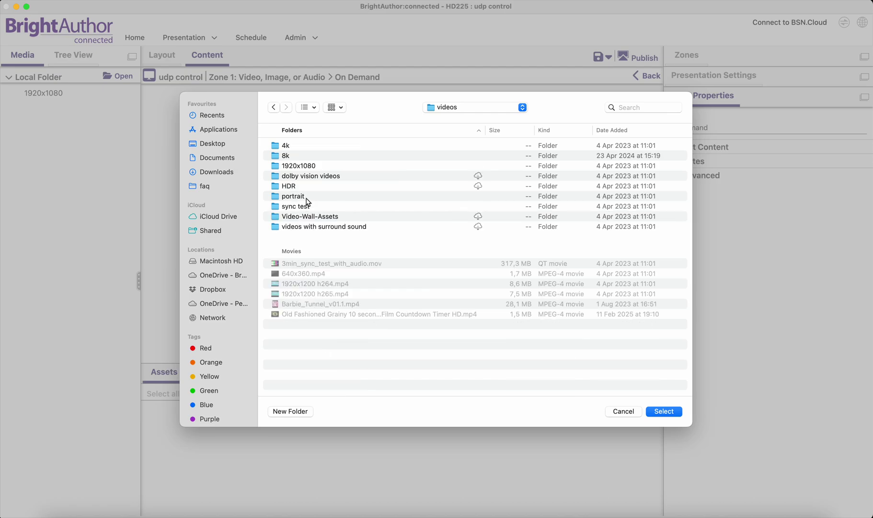
{"action": "double_click", "coordinate": [306, 166]}
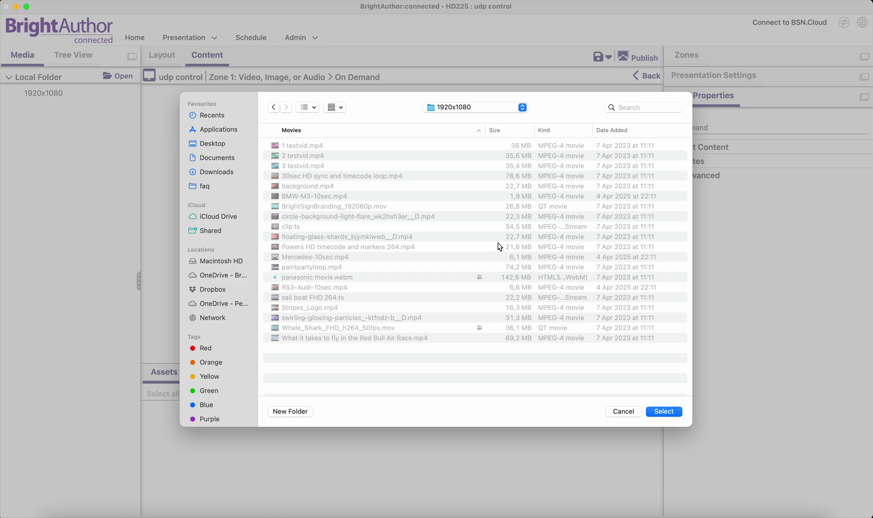
{"action": "left_click", "coordinate": [671, 414]}
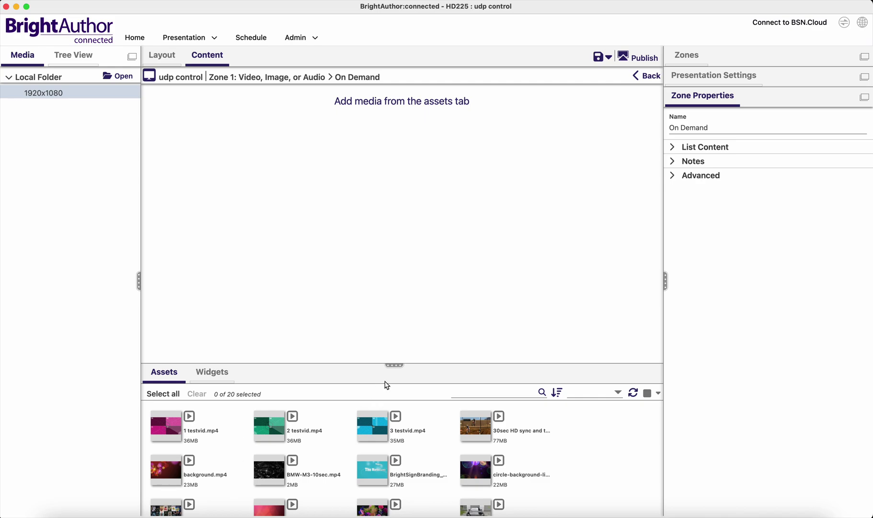
Add BMW-M3-10sec, circle-background-light-flare, floating-glass-shards and Mercedes-10sec videos to the On Demand list in order.
{"action": "left_click_drag", "start_coordinate": [394, 365], "coordinate": [394, 352]}
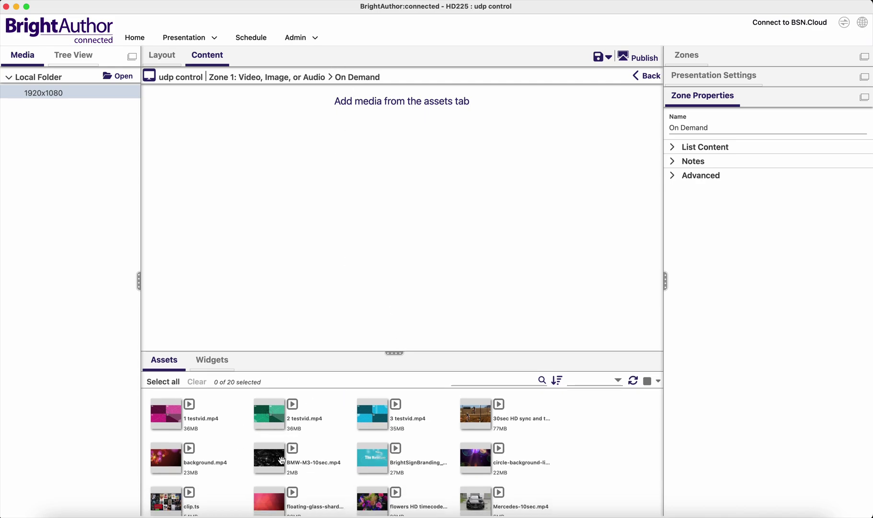
{"action": "left_click_drag", "start_coordinate": [281, 460], "coordinate": [356, 244]}
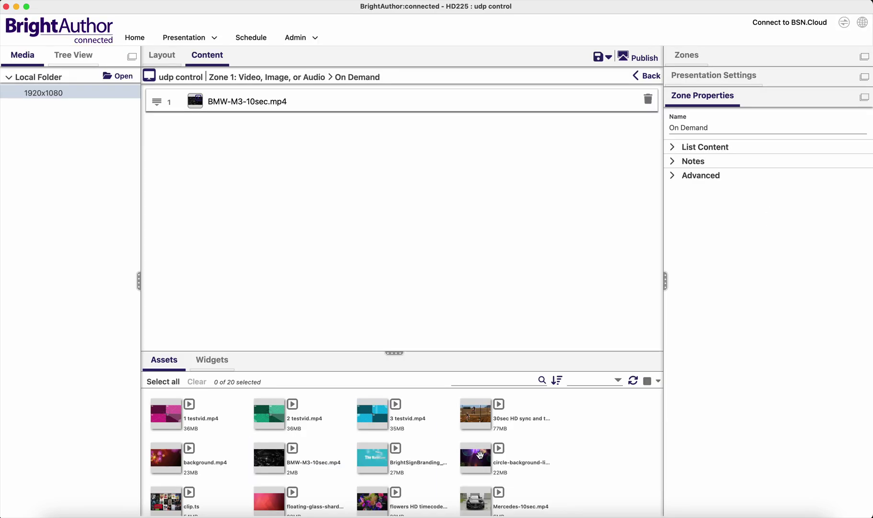
{"action": "left_click", "coordinate": [480, 454]}
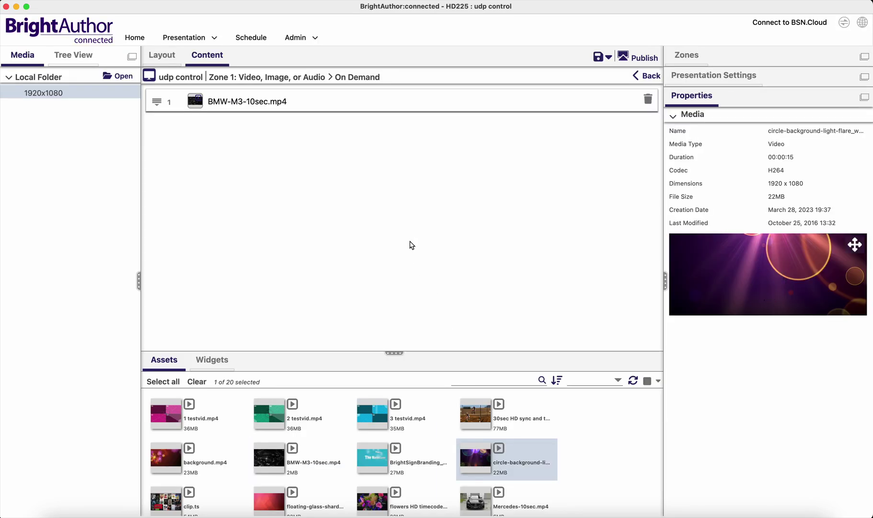
{"action": "left_click_drag", "start_coordinate": [463, 448], "coordinate": [402, 241]}
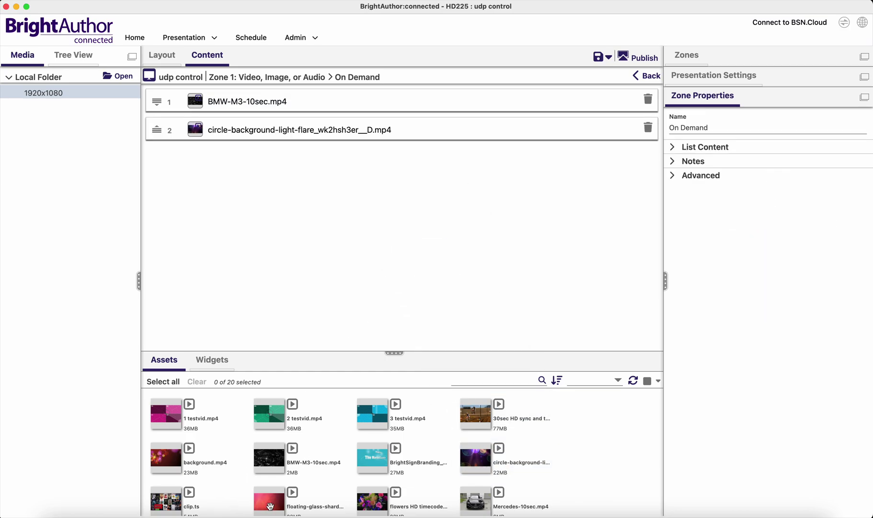
{"action": "left_click", "coordinate": [272, 501]}
{"action": "left_click_drag", "start_coordinate": [271, 500], "coordinate": [307, 243]}
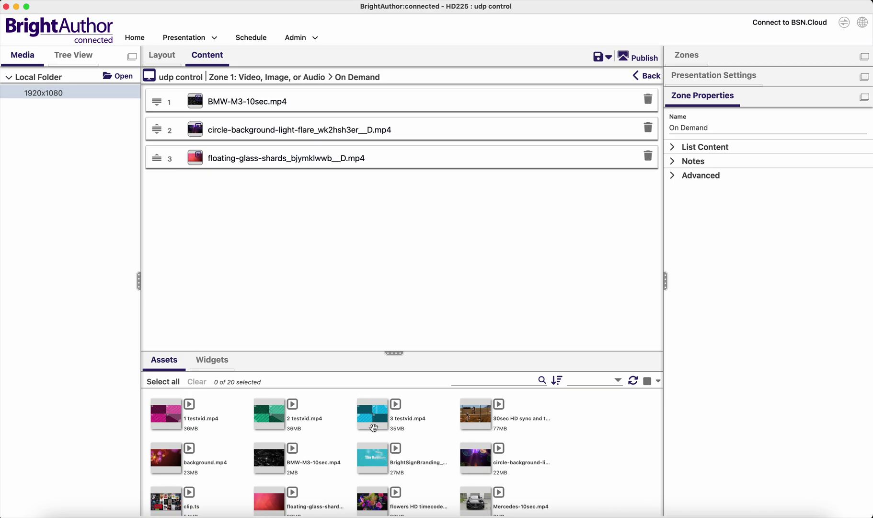
{"action": "scroll", "coordinate": [376, 428], "scroll_direction": "down", "scroll_amount": 1}
{"action": "left_click", "coordinate": [475, 475]}
{"action": "left_click_drag", "start_coordinate": [475, 475], "coordinate": [388, 259]}
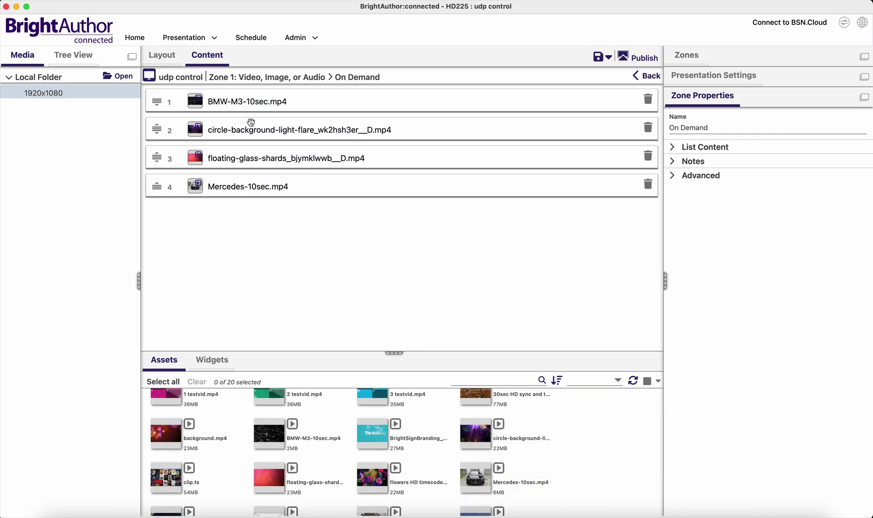
Set the keys of the BMW-M3 and circle-background items to video1 and video2.
{"action": "left_click", "coordinate": [264, 107]}
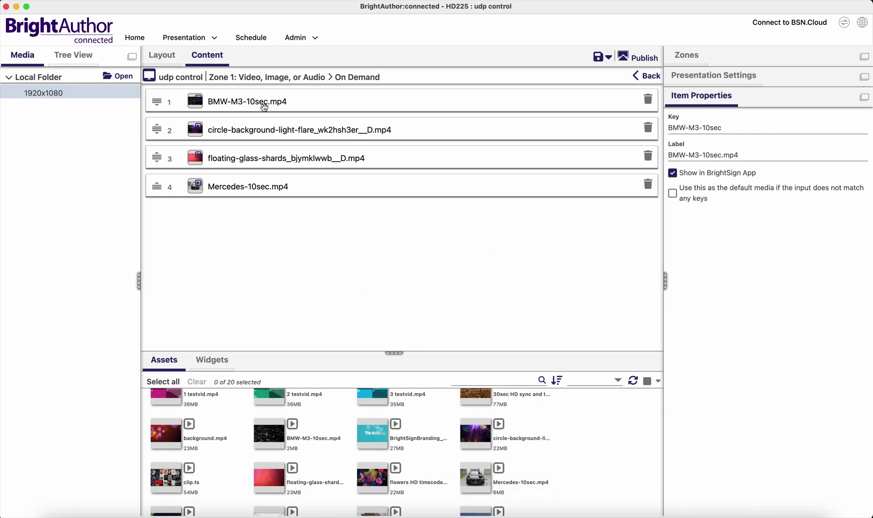
{"action": "left_click", "coordinate": [727, 131]}
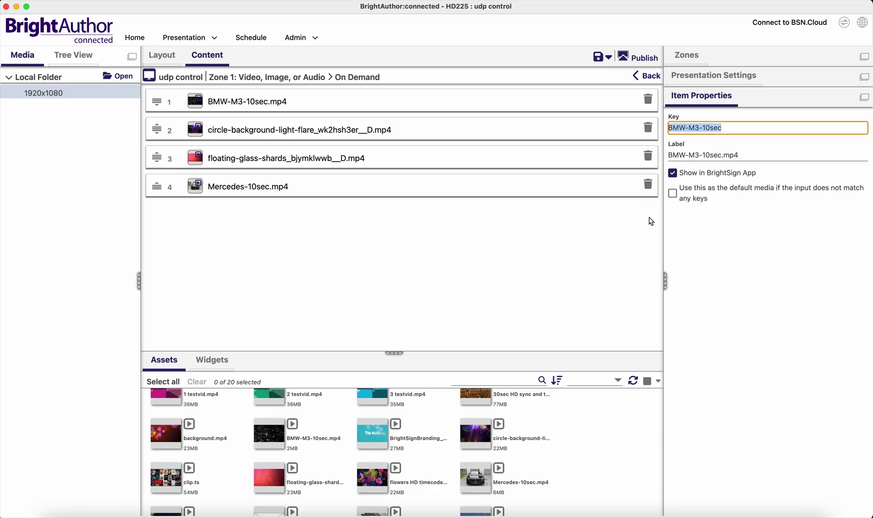
{"action": "type", "text": "video1"}
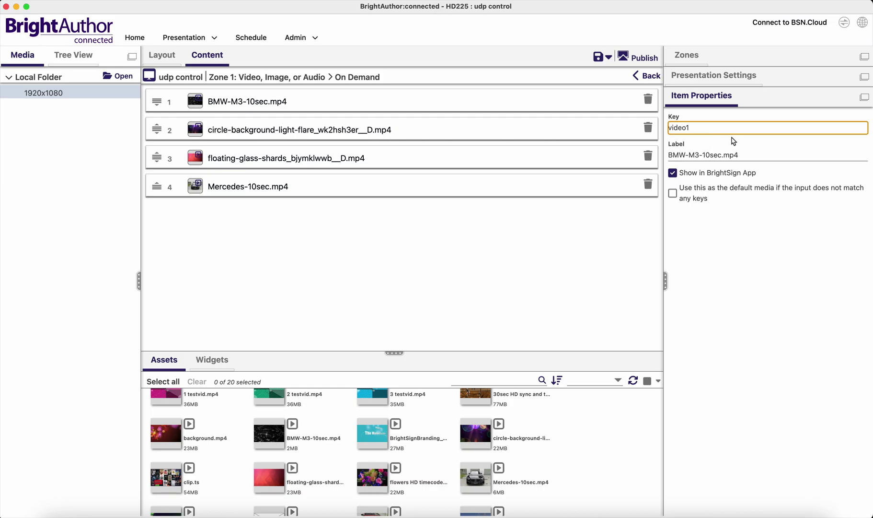
{"action": "left_click", "coordinate": [326, 131]}
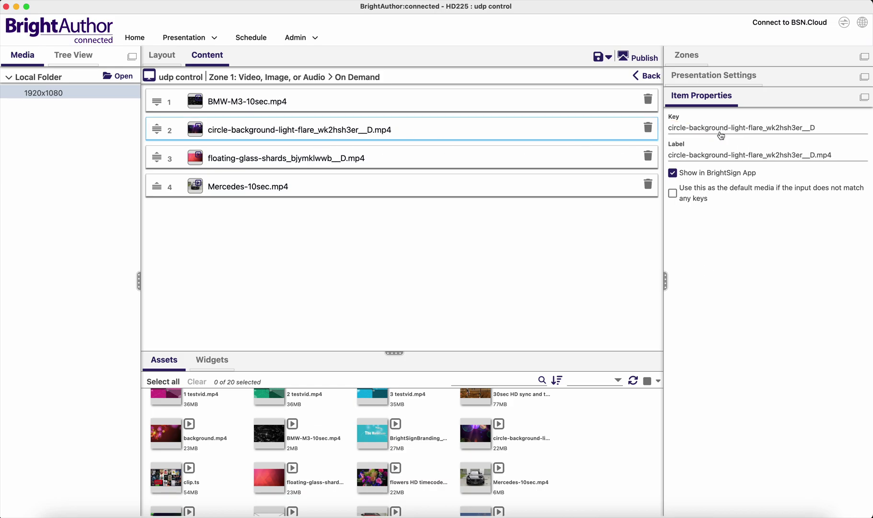
{"action": "left_click", "coordinate": [721, 134]}
{"action": "type", "text": "video"}
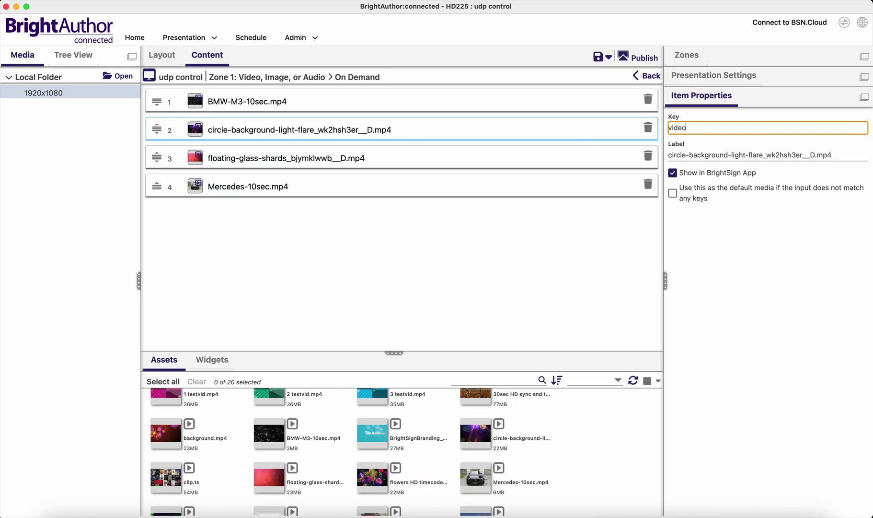
{"action": "type", "text": "2"}
Set the keys of the floating-glass-shards and Mercedes items to video3 and video4.
{"action": "left_click", "coordinate": [594, 159]}
{"action": "left_click", "coordinate": [696, 129]}
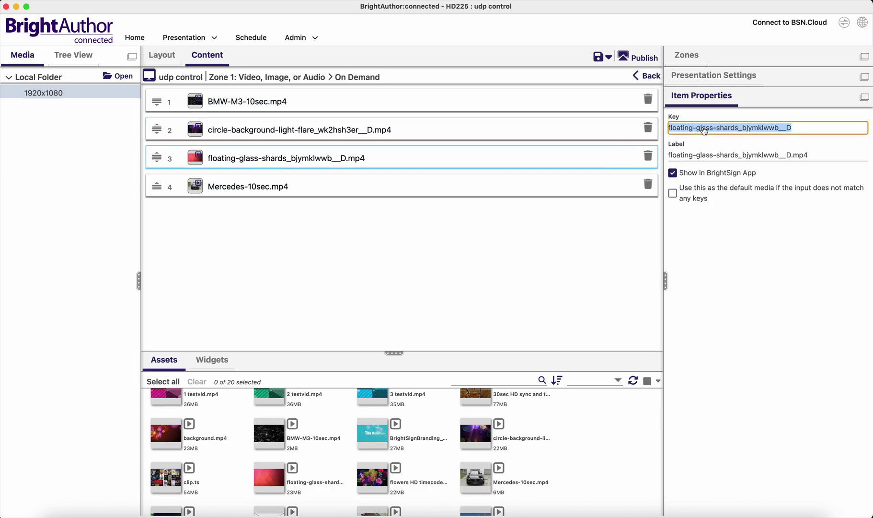
{"action": "type", "text": "video3"}
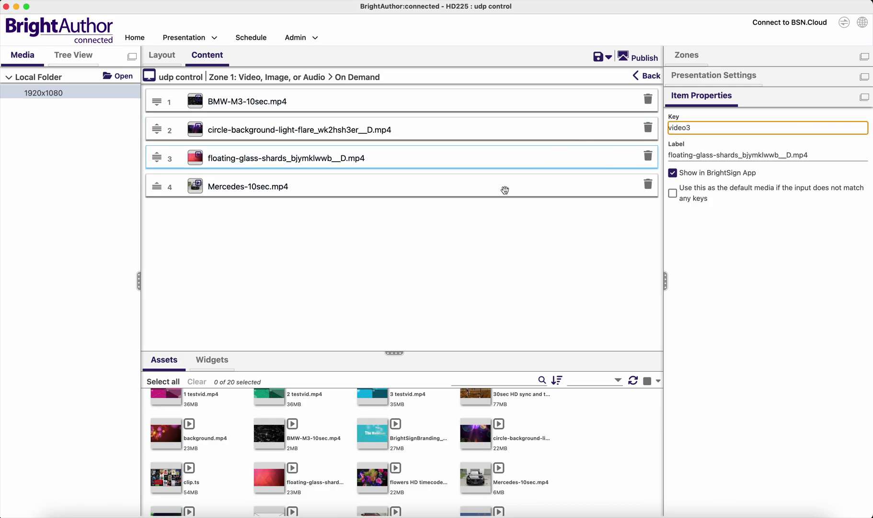
{"action": "left_click", "coordinate": [504, 188]}
{"action": "left_click", "coordinate": [680, 128]}
{"action": "type", "text": "V"}
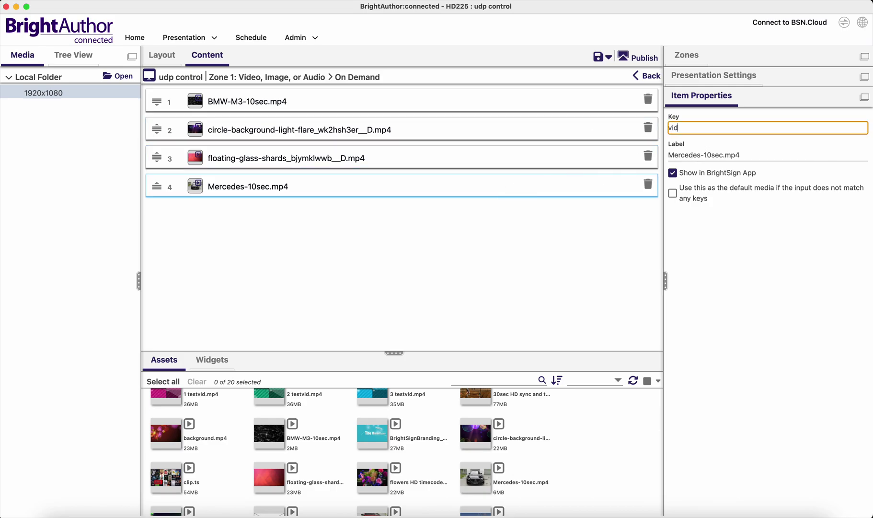
{"action": "left_click", "coordinate": [738, 242]}
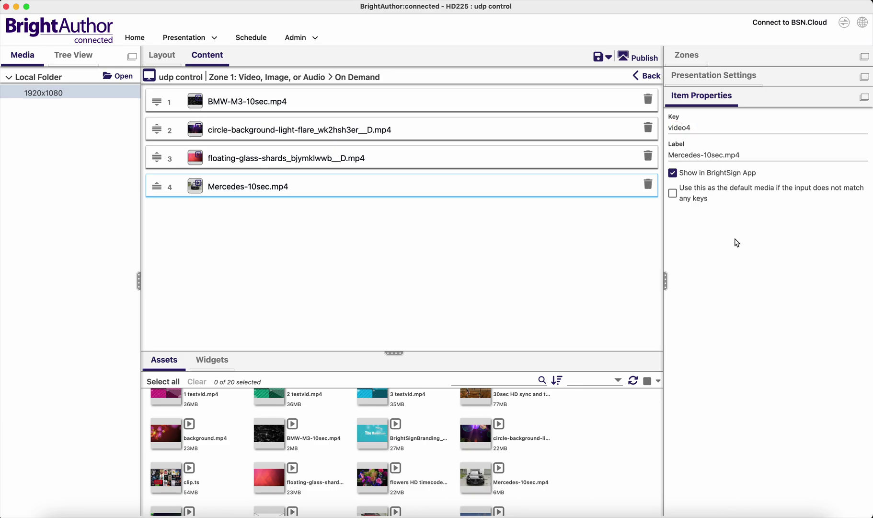
Check each of the four items to confirm keys video1 through video4.
{"action": "left_click", "coordinate": [462, 106]}
{"action": "left_click", "coordinate": [457, 138]}
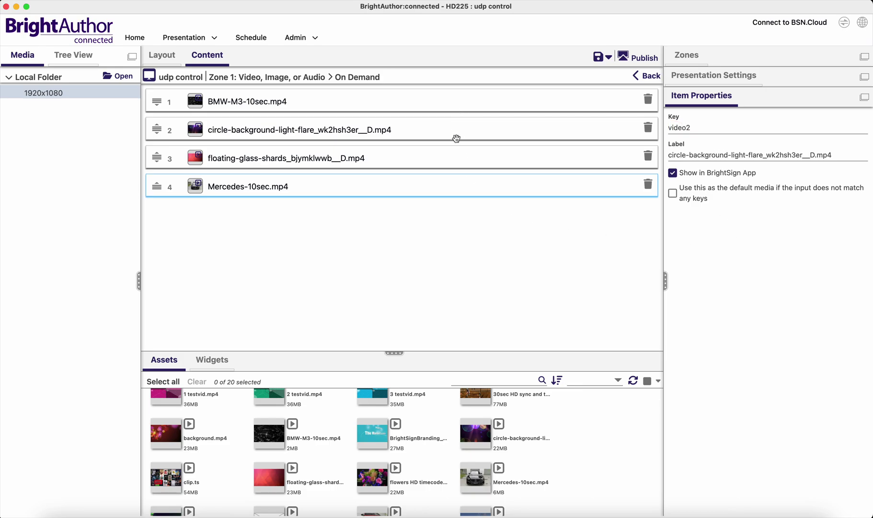
{"action": "left_click", "coordinate": [451, 157]}
{"action": "left_click", "coordinate": [483, 189]}
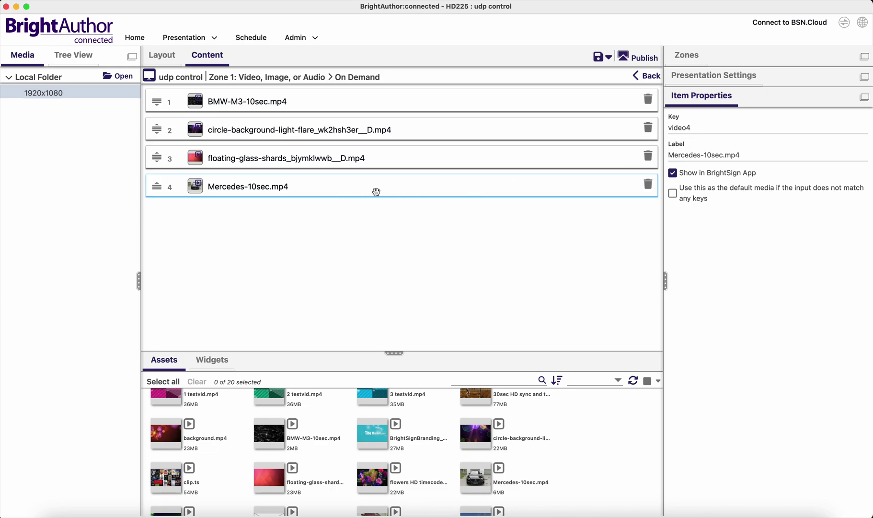
Review the keys of the first two videos and return to Zone 1's state canvas.
{"action": "left_click", "coordinate": [396, 129]}
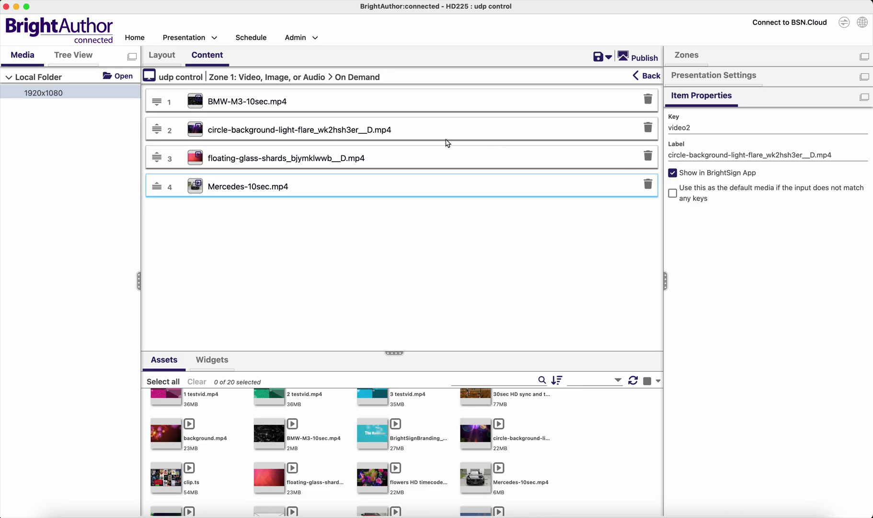
{"action": "left_click", "coordinate": [325, 102]}
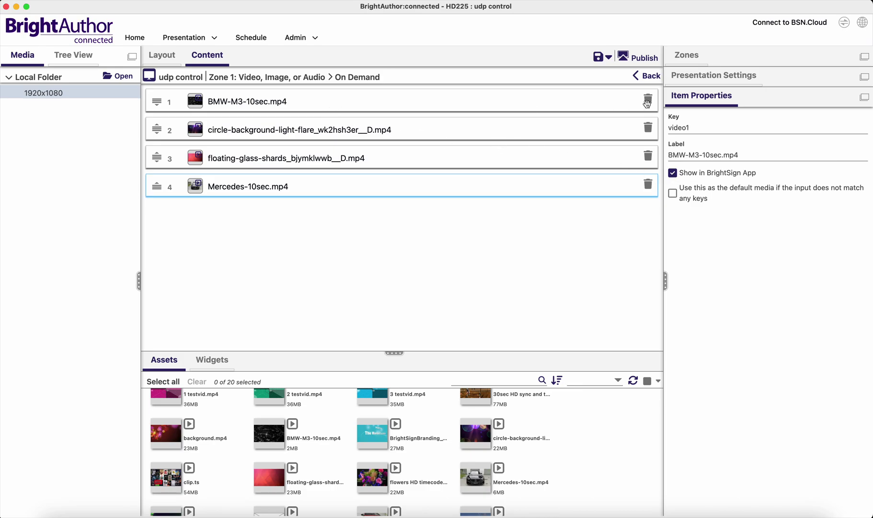
{"action": "left_click", "coordinate": [650, 82]}
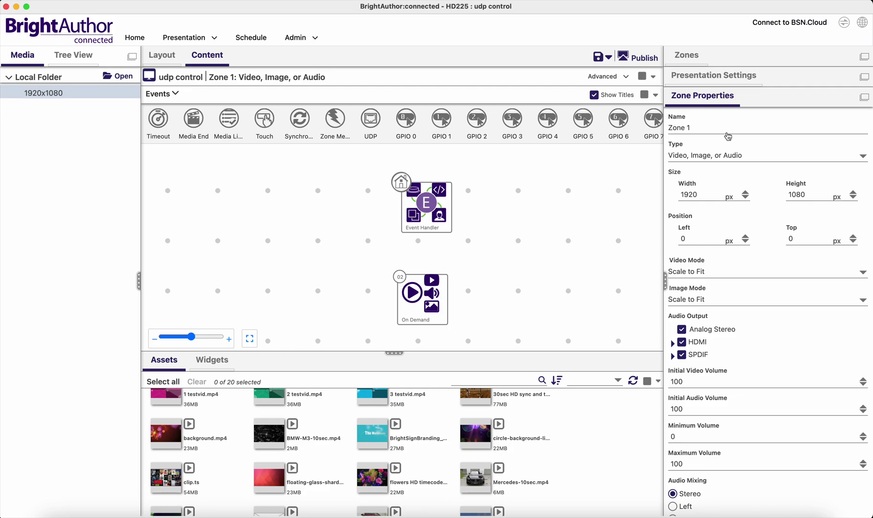
Link Event Handler to On Demand with a UDP event, hidden from the BrightSign App, shown as a line.
{"action": "left_click", "coordinate": [707, 101]}
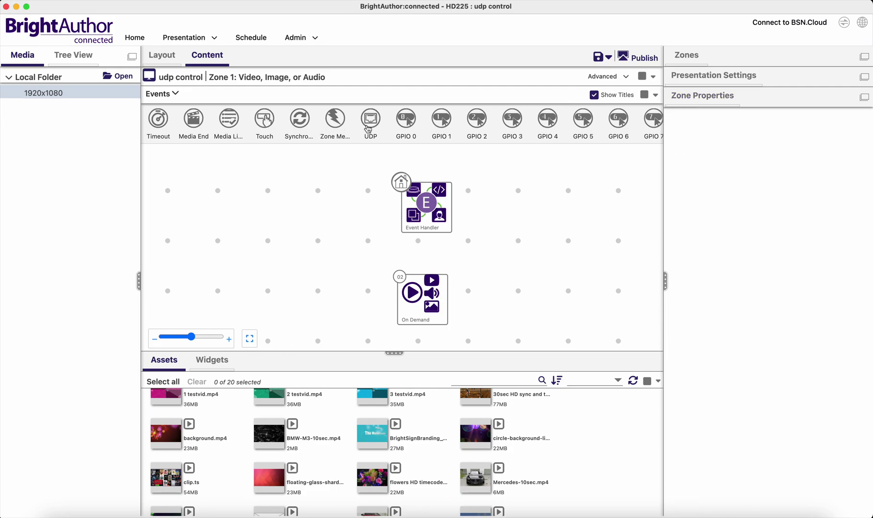
{"action": "left_click_drag", "start_coordinate": [372, 126], "coordinate": [425, 289]}
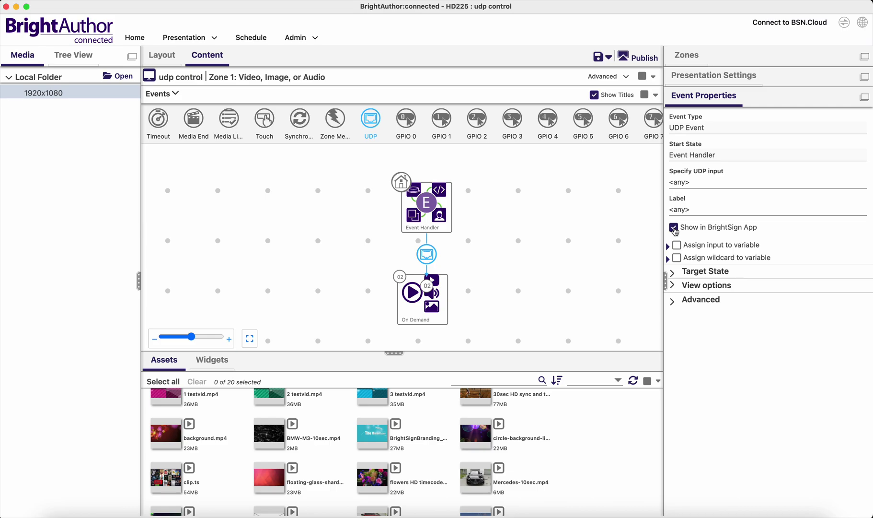
{"action": "left_click", "coordinate": [674, 229]}
{"action": "left_click", "coordinate": [707, 286]}
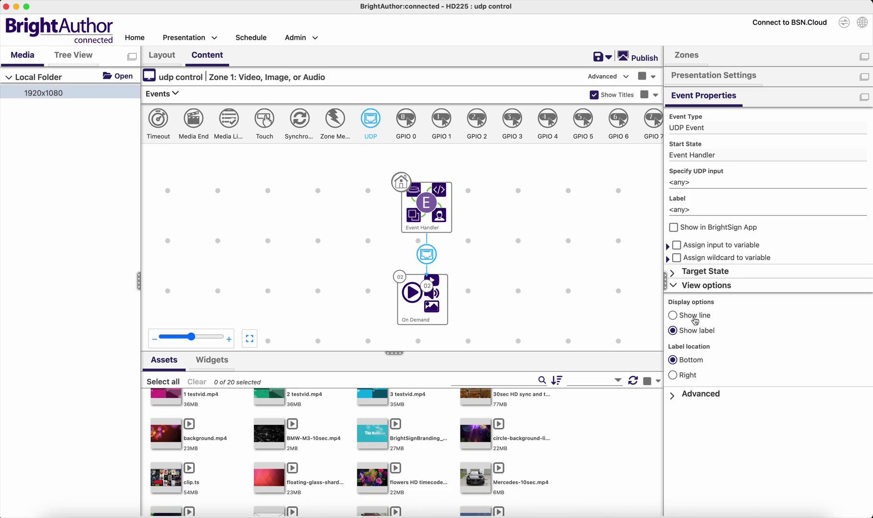
{"action": "left_click", "coordinate": [673, 315]}
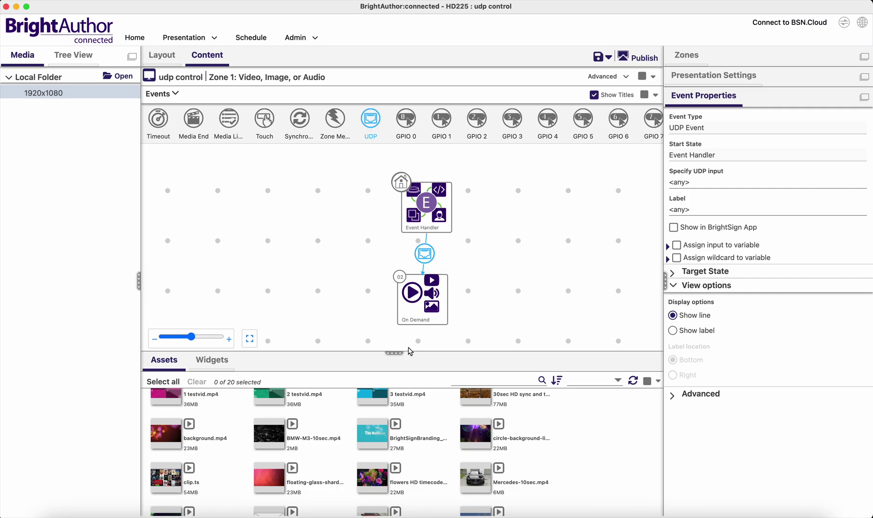
Add a UDP event leaving On Demand with input and label set to <any>.
{"action": "mouse_move", "coordinate": [429, 326]}
{"action": "left_click_drag", "start_coordinate": [430, 326], "coordinate": [422, 347]}
{"action": "left_click", "coordinate": [252, 337]}
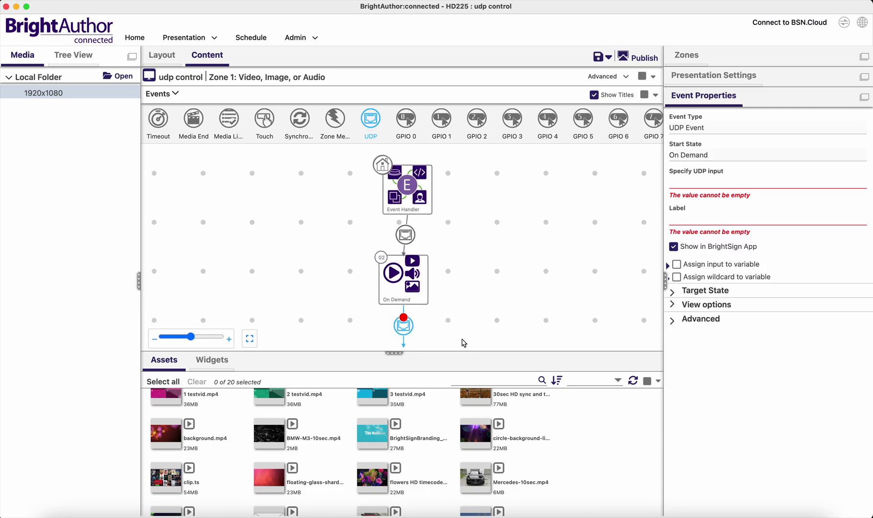
{"action": "left_click", "coordinate": [687, 186]}
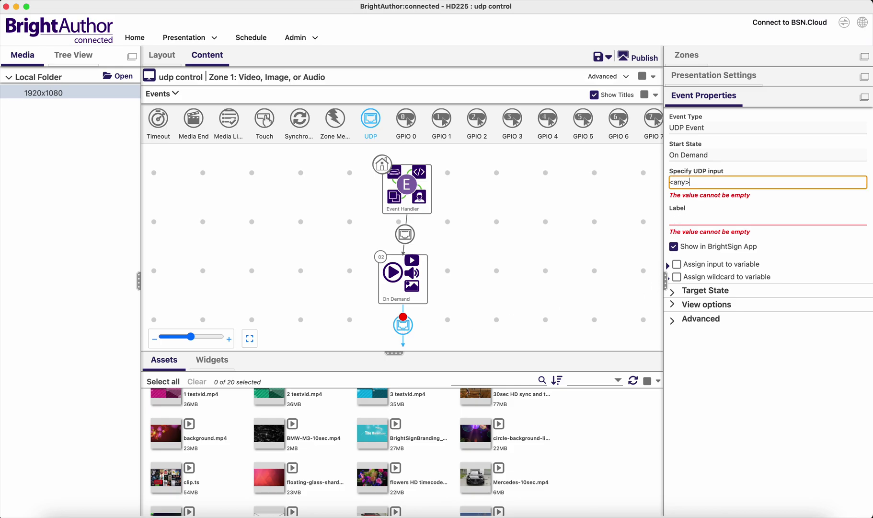
{"action": "key", "text": "super+a"}
{"action": "key", "text": "super+c"}
{"action": "left_click", "coordinate": [700, 220]}
{"action": "key", "text": "super+v"}
{"action": "key", "text": "super+v"}
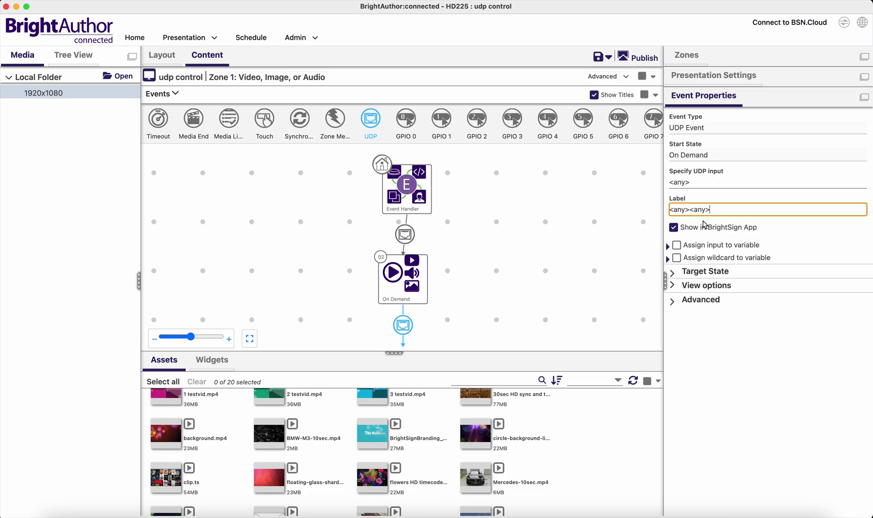
{"action": "key", "text": "super+a"}
{"action": "key", "text": "super+v"}
Hide the <any> event from the BrightSign App and make it return to On Demand.
{"action": "left_click", "coordinate": [674, 227]}
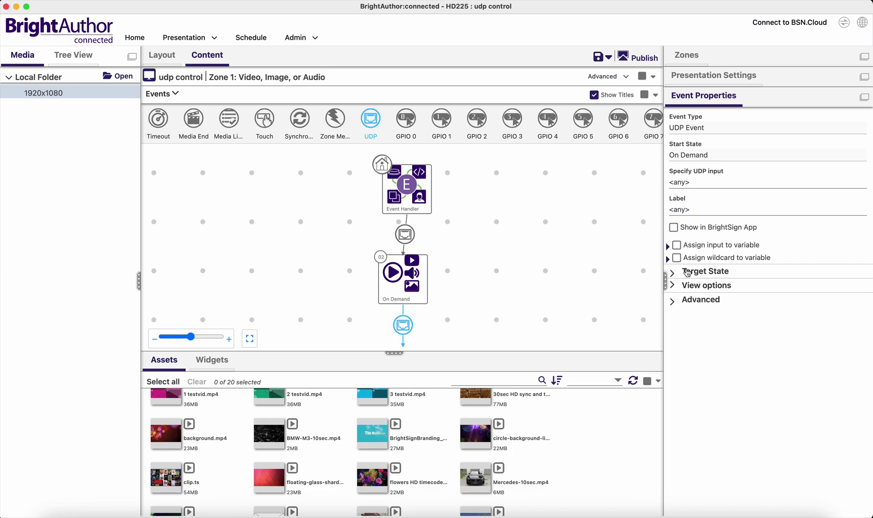
{"action": "left_click", "coordinate": [674, 279]}
{"action": "left_click", "coordinate": [700, 289]}
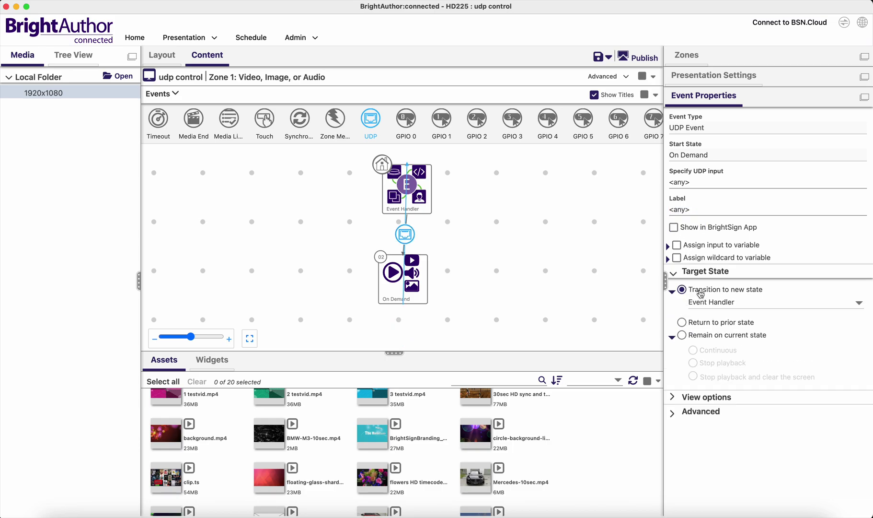
{"action": "left_click", "coordinate": [702, 305]}
{"action": "left_click", "coordinate": [713, 314]}
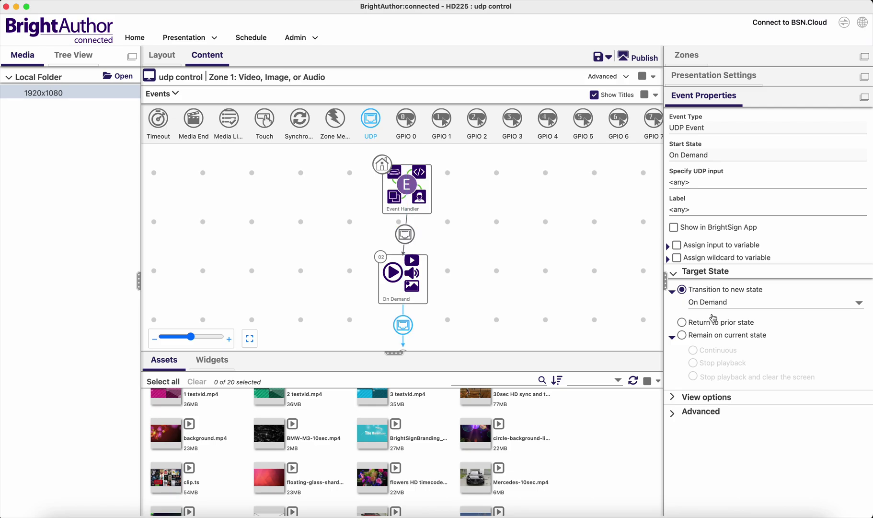
{"action": "left_click", "coordinate": [250, 338]}
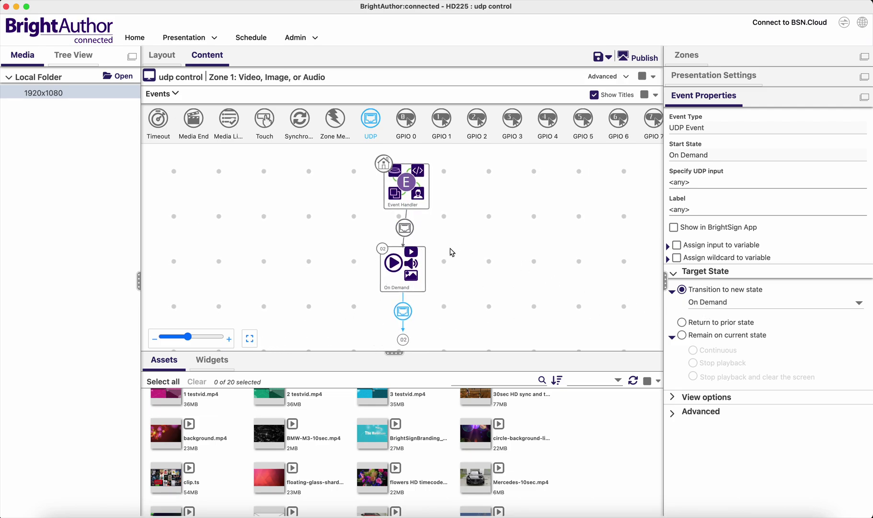
{"action": "left_click_drag", "start_coordinate": [407, 263], "coordinate": [414, 263]}
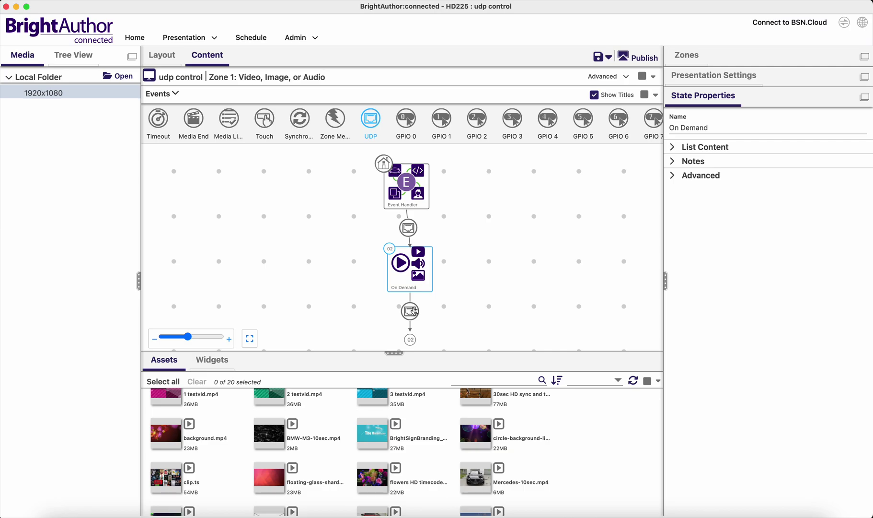
Enable Stop playback on the Event Handler state.
{"action": "left_click", "coordinate": [412, 311]}
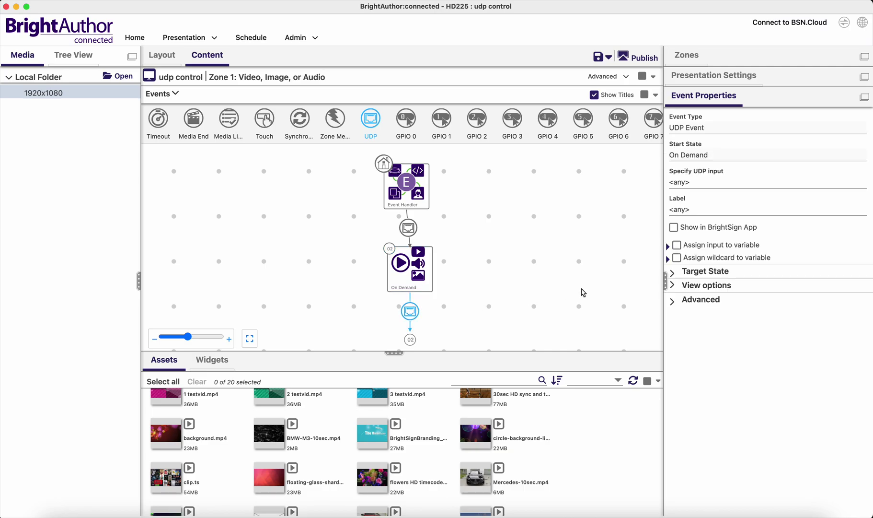
{"action": "left_click", "coordinate": [399, 191]}
{"action": "left_click", "coordinate": [707, 168]}
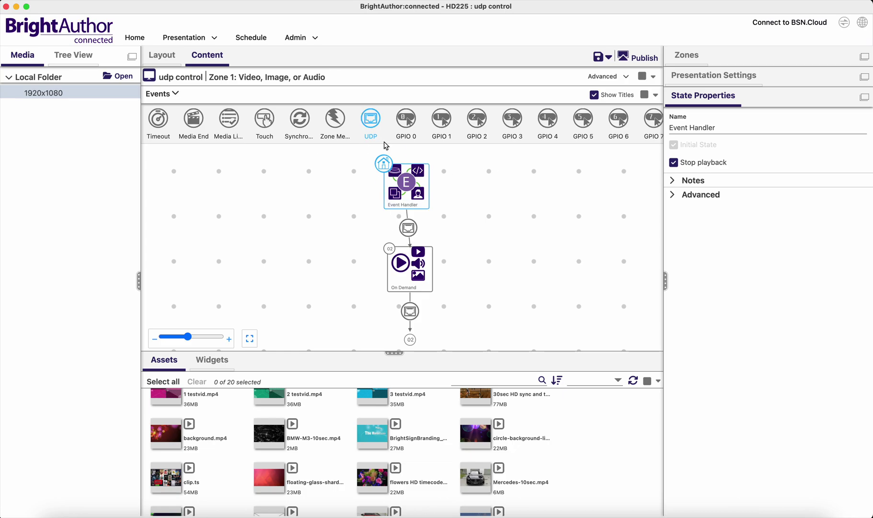
Add another UDP event from On Demand with input and label 'pause'.
{"action": "left_click", "coordinate": [426, 289]}
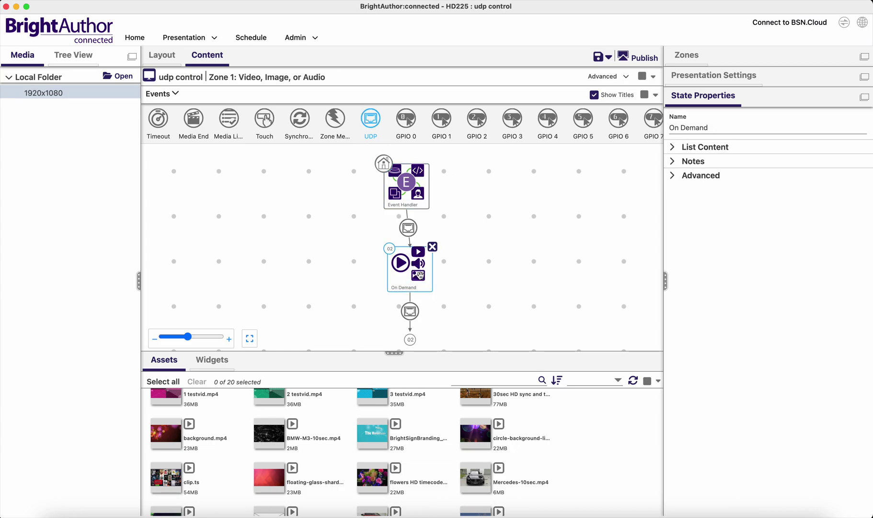
{"action": "left_click_drag", "start_coordinate": [429, 298], "coordinate": [495, 330]}
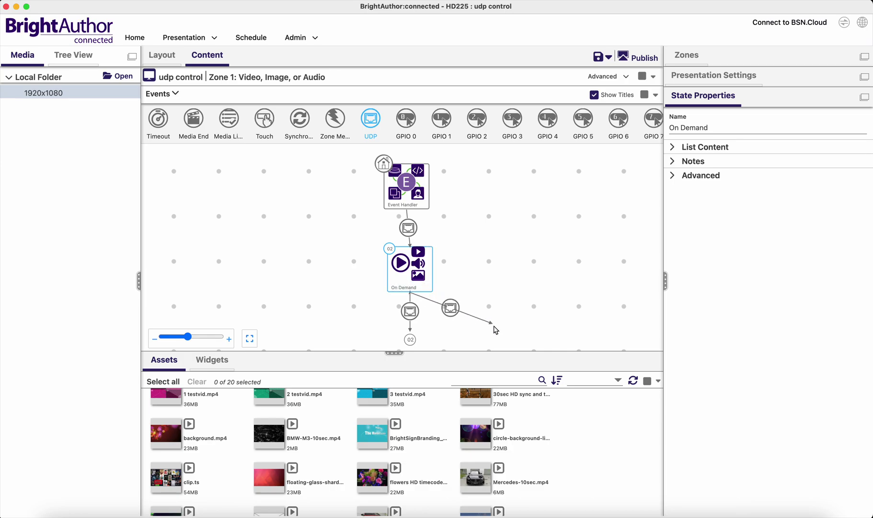
{"action": "left_click_drag", "start_coordinate": [496, 330], "coordinate": [496, 329]}
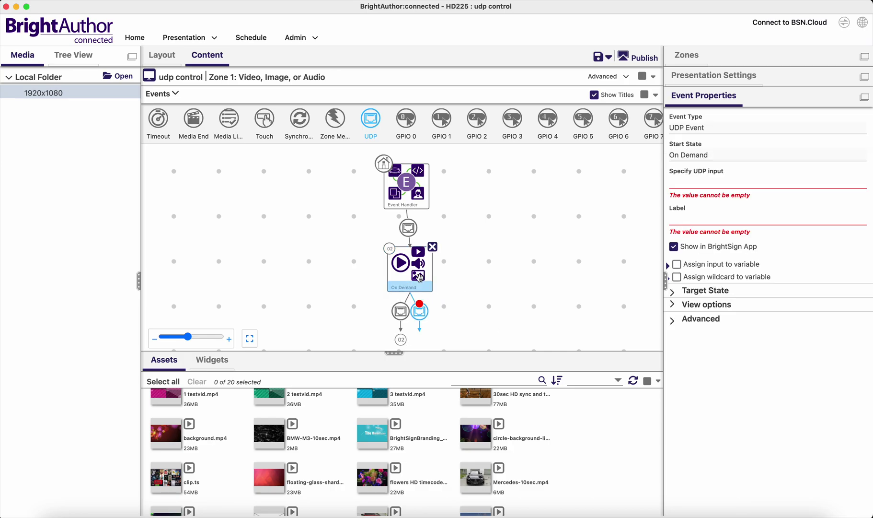
{"action": "left_click", "coordinate": [693, 185]}
{"action": "type", "text": "pause"}
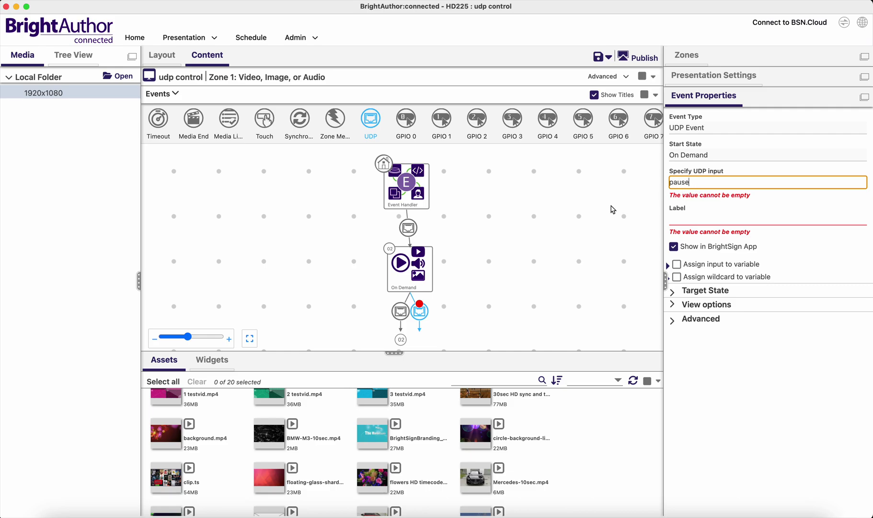
{"action": "left_click", "coordinate": [697, 223]}
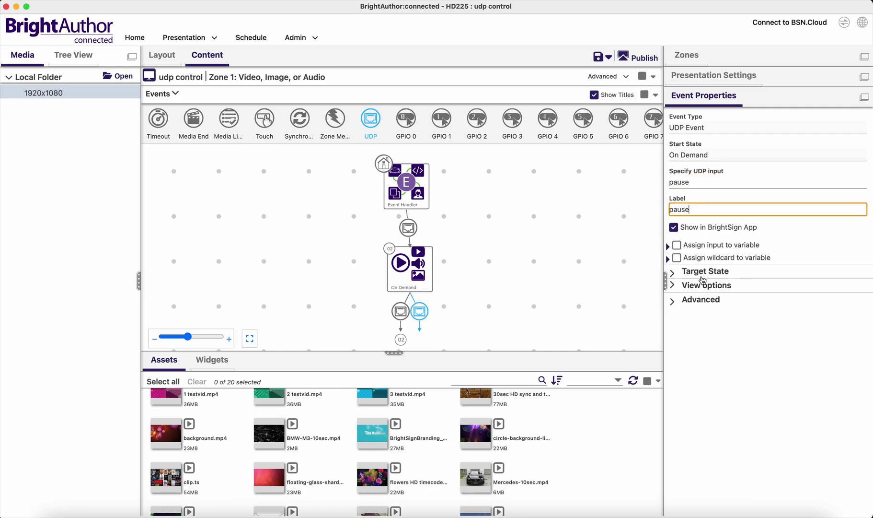
Give the pause event a Video Only command with parameter Pause.
{"action": "left_click", "coordinate": [697, 302]}
{"action": "left_click", "coordinate": [821, 328]}
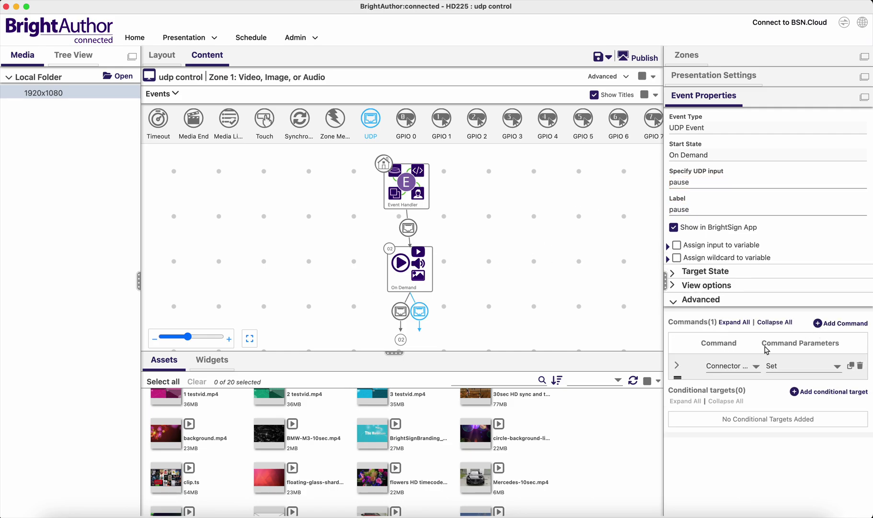
{"action": "left_click", "coordinate": [737, 366]}
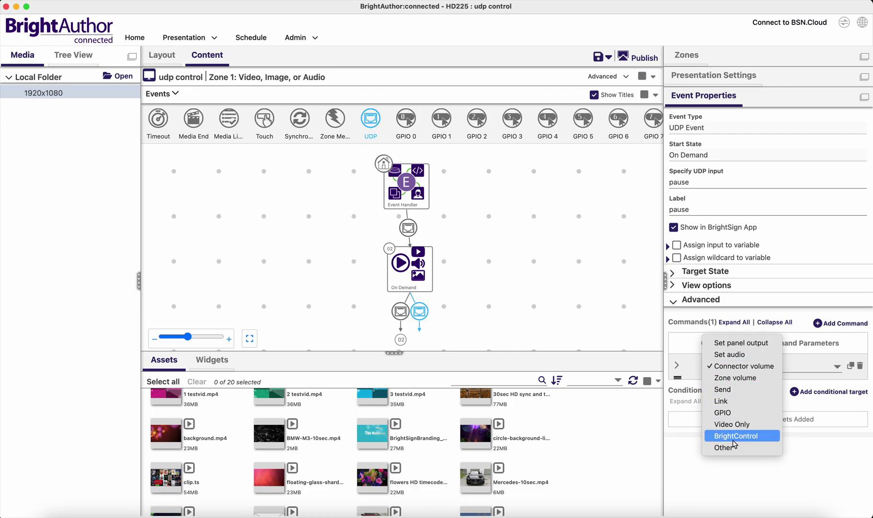
{"action": "left_click", "coordinate": [732, 424]}
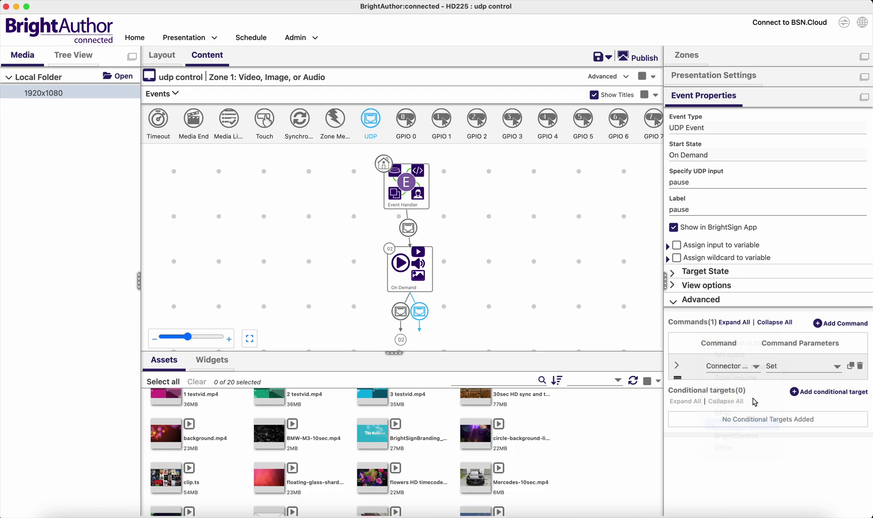
{"action": "left_click", "coordinate": [774, 370]}
{"action": "left_click", "coordinate": [774, 368]}
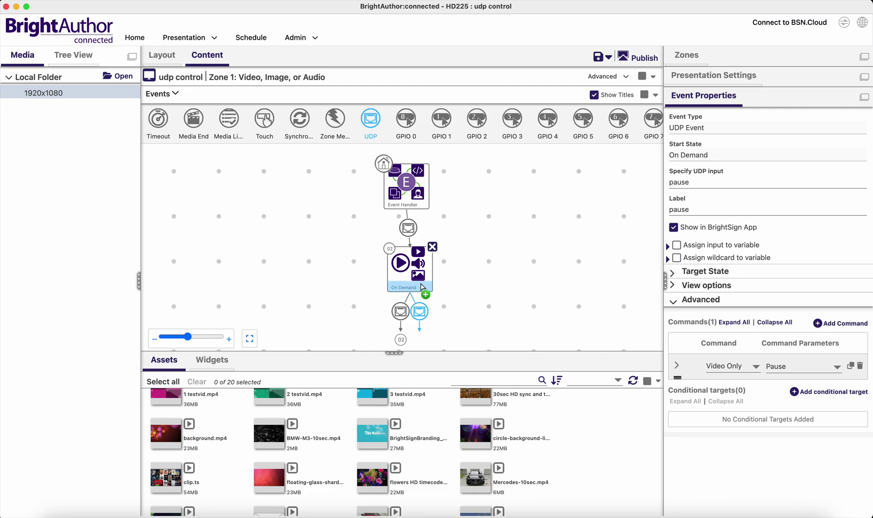
{"action": "left_click", "coordinate": [475, 327]}
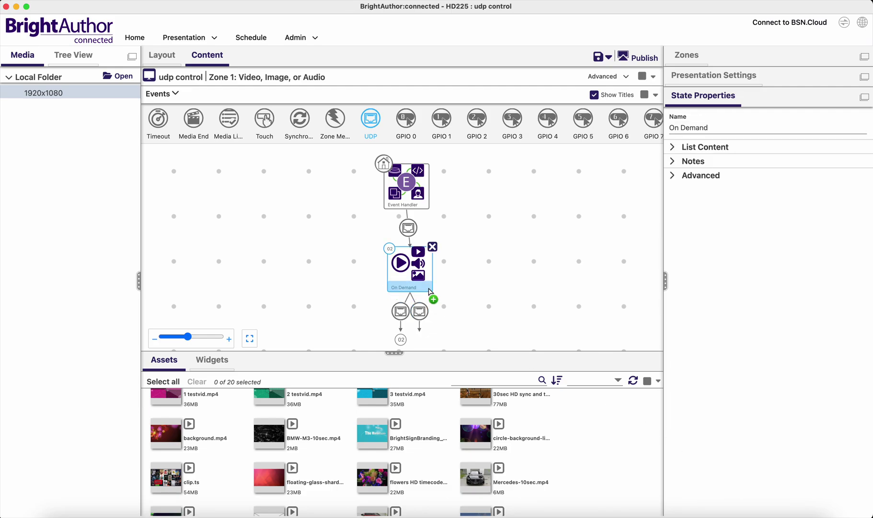
Add a UDP event from On Demand with input and label 'resume'.
{"action": "left_click_drag", "start_coordinate": [434, 296], "coordinate": [455, 308]}
{"action": "left_click", "coordinate": [691, 189]}
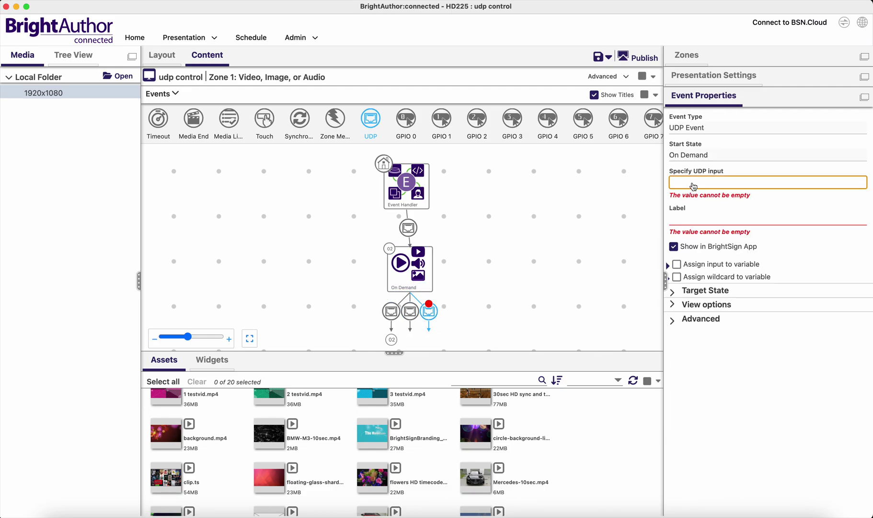
{"action": "type", "text": "resume"}
{"action": "left_click", "coordinate": [682, 226]}
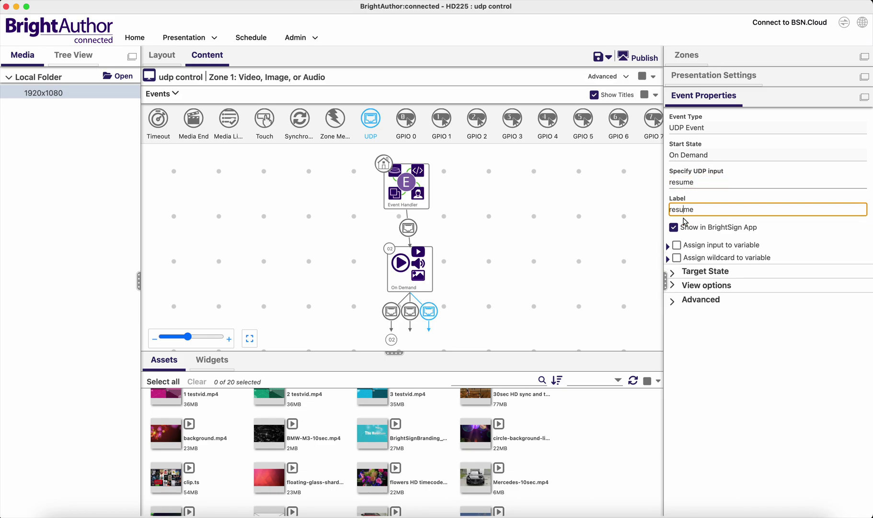
Give the resume event a Video Only command with parameter Resume.
{"action": "left_click", "coordinate": [695, 302]}
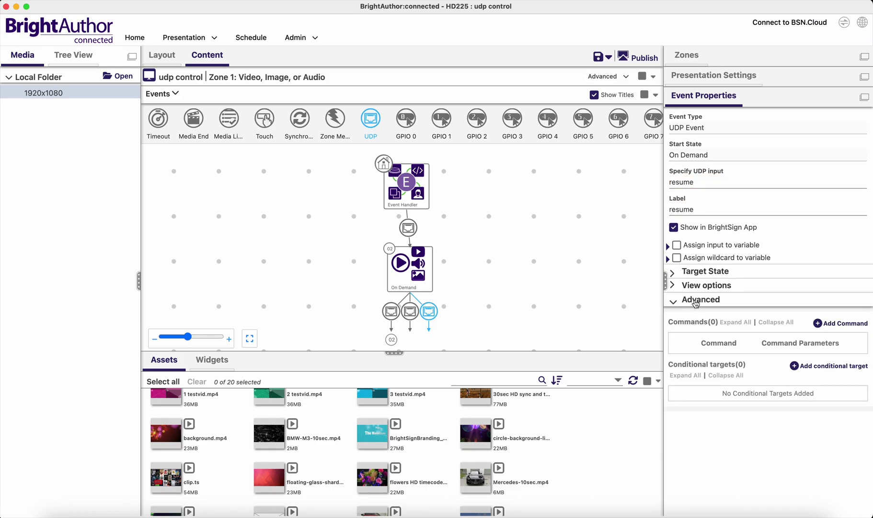
{"action": "left_click", "coordinate": [828, 323]}
{"action": "left_click", "coordinate": [723, 371]}
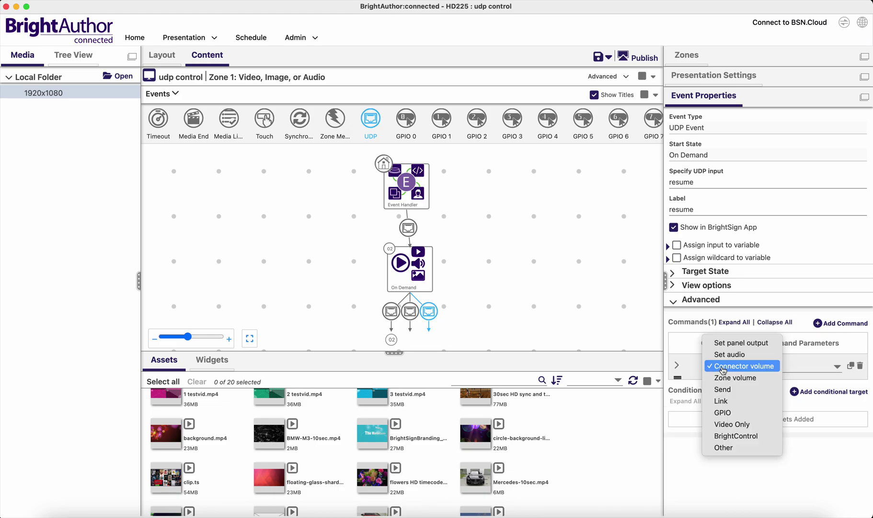
{"action": "left_click", "coordinate": [733, 426]}
{"action": "left_click", "coordinate": [779, 370]}
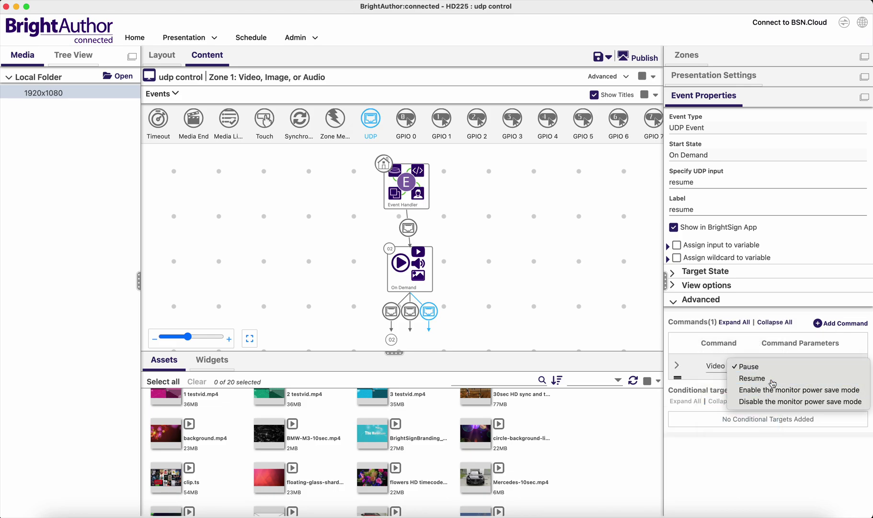
{"action": "left_click", "coordinate": [774, 376]}
Review the pause and resume events' commands and save the presentation.
{"action": "left_click", "coordinate": [411, 313]}
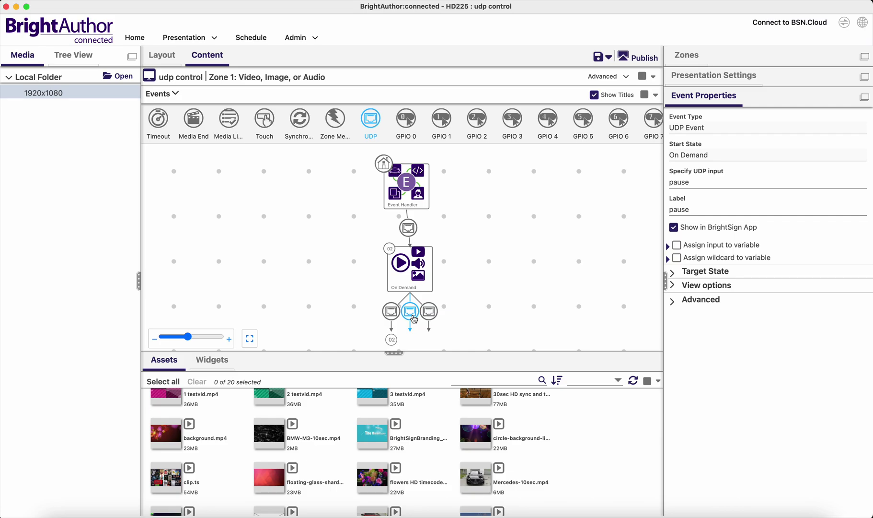
{"action": "left_click", "coordinate": [701, 301]}
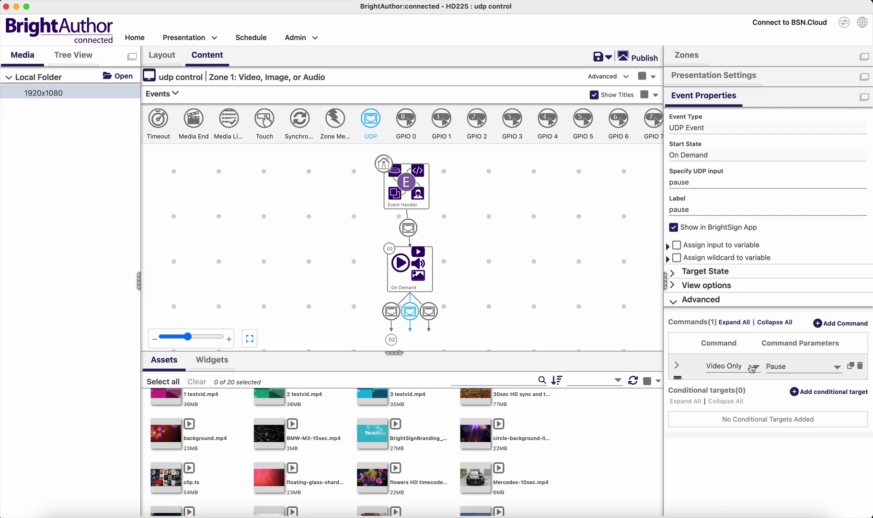
{"action": "left_click", "coordinate": [433, 314]}
{"action": "left_click", "coordinate": [694, 303]}
{"action": "left_click", "coordinate": [599, 57]}
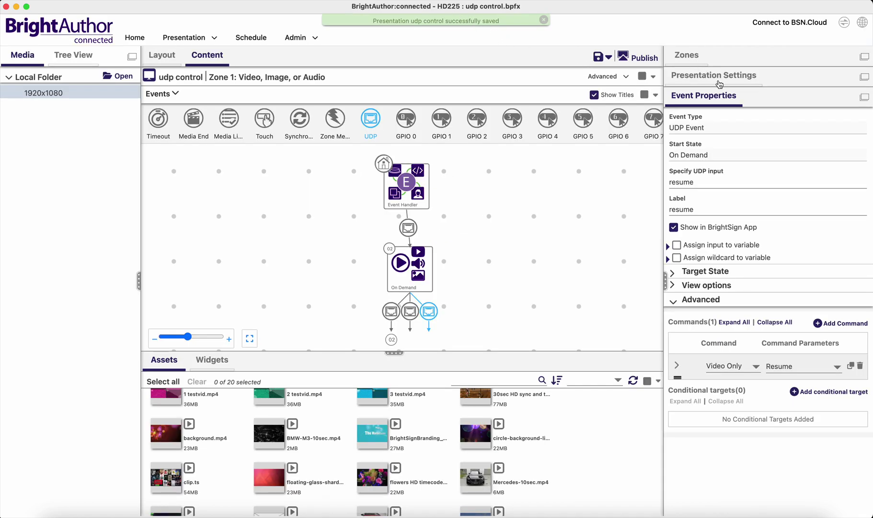
Show the UDP networking settings: destination 255.255.255.255, port 5000, inputs pause and resume.
{"action": "left_click", "coordinate": [709, 96]}
{"action": "left_click", "coordinate": [716, 81]}
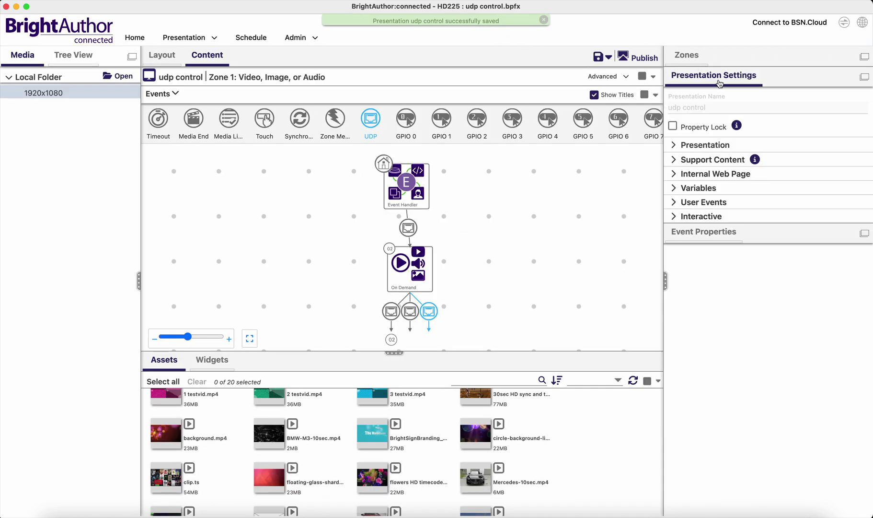
{"action": "left_click", "coordinate": [702, 146]}
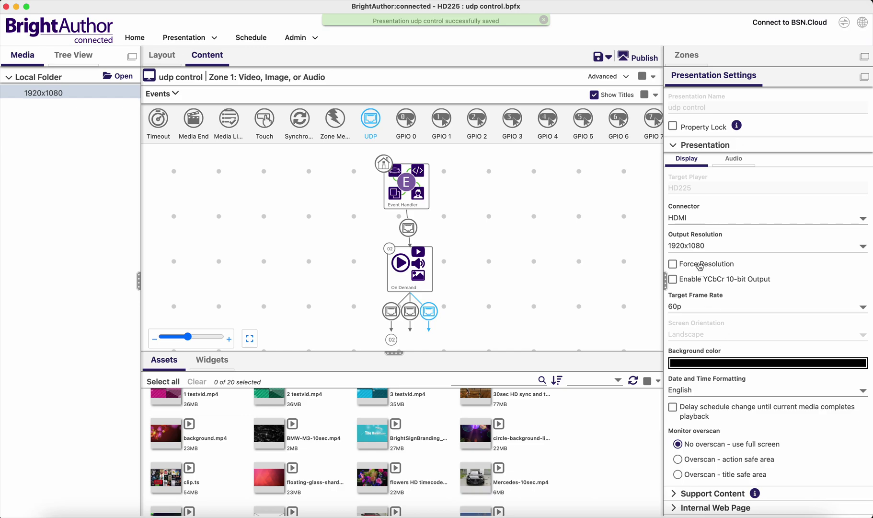
{"action": "scroll", "coordinate": [727, 260], "scroll_direction": "down", "scroll_amount": 3}
{"action": "scroll", "coordinate": [727, 261], "scroll_direction": "up", "scroll_amount": 3}
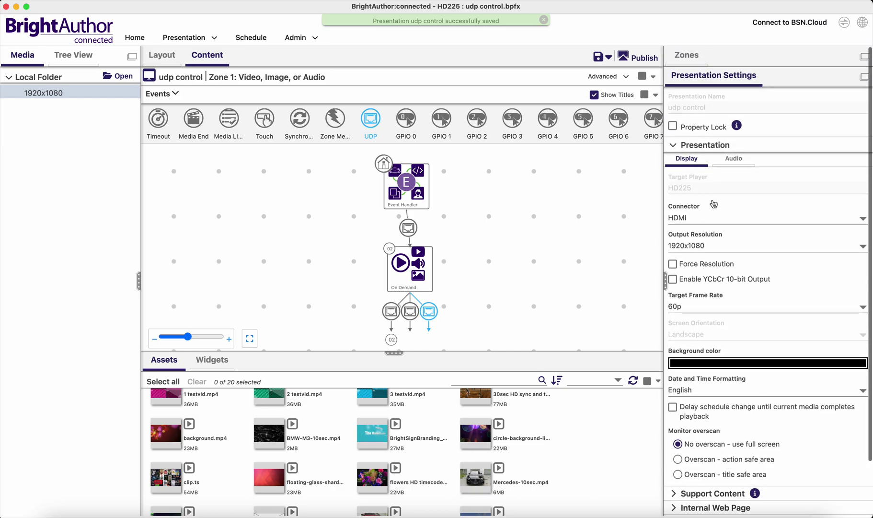
{"action": "left_click", "coordinate": [713, 145]}
{"action": "left_click", "coordinate": [704, 217]}
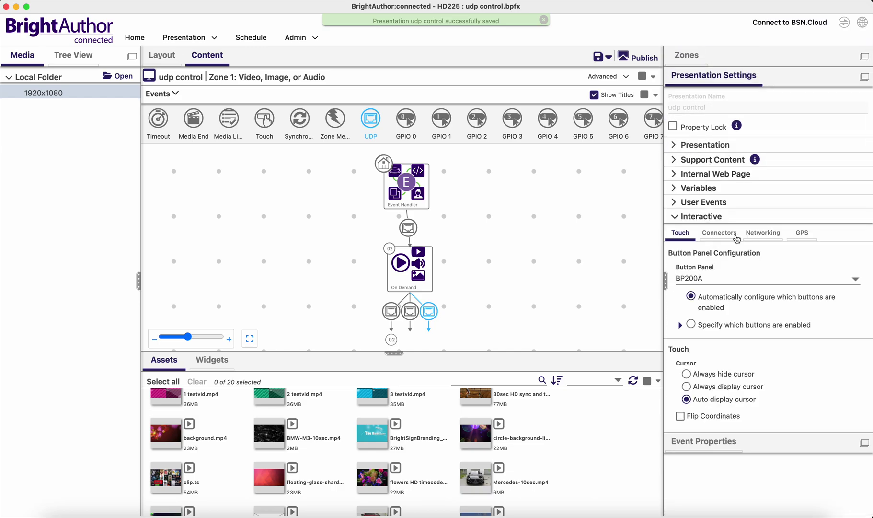
{"action": "left_click", "coordinate": [759, 235]}
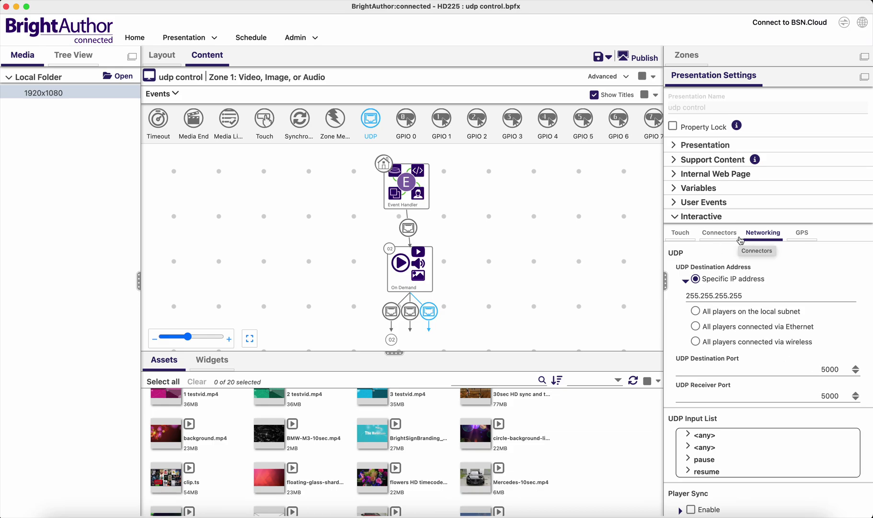
Review the UDP events from Event Handler and the pause and resume events on On Demand.
{"action": "left_click", "coordinate": [409, 228]}
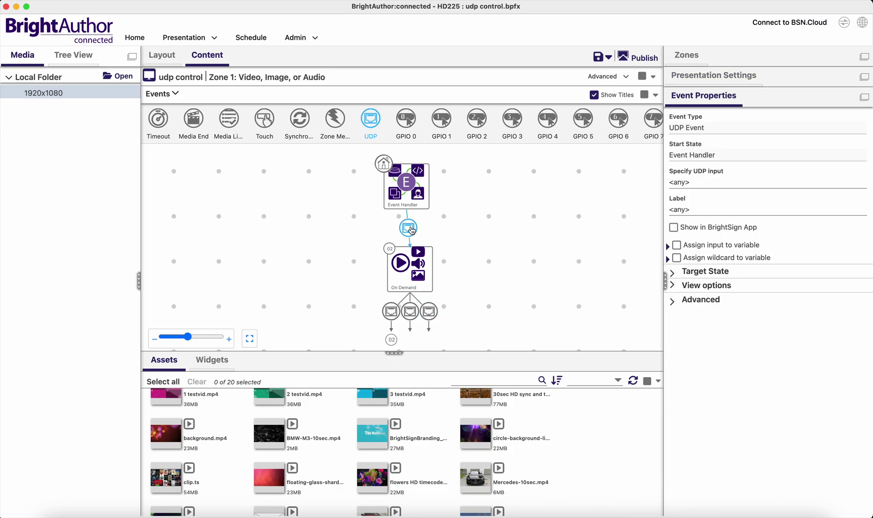
{"action": "left_click", "coordinate": [392, 315]}
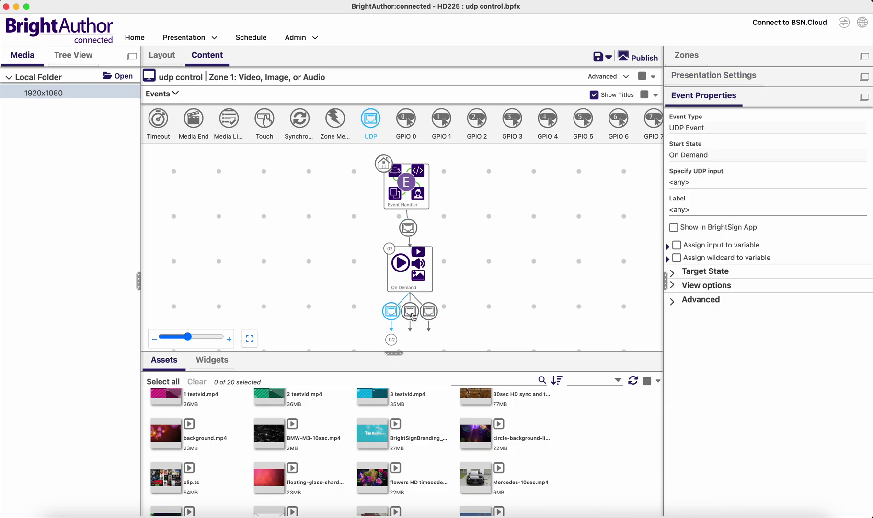
{"action": "left_click", "coordinate": [412, 314]}
{"action": "left_click", "coordinate": [430, 312]}
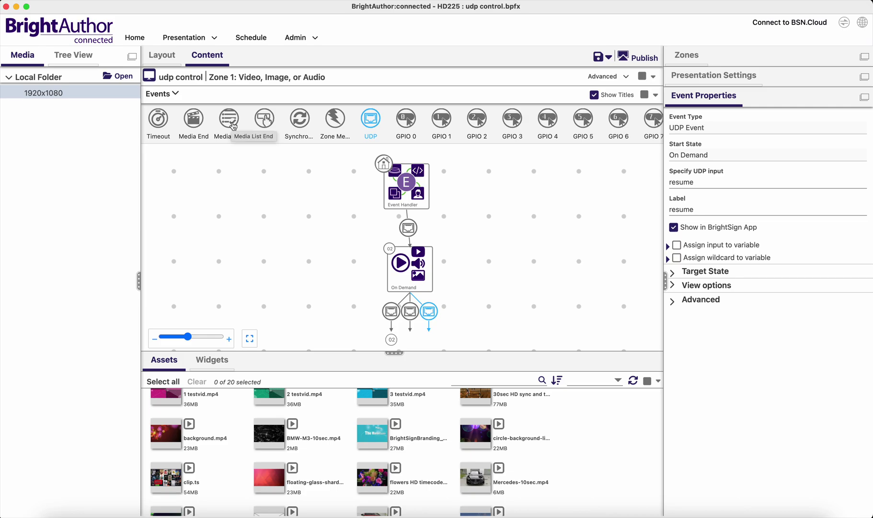
Add a Media End event on On Demand targeting Event Handler, then review the events.
{"action": "left_click_drag", "start_coordinate": [193, 120], "coordinate": [410, 175]}
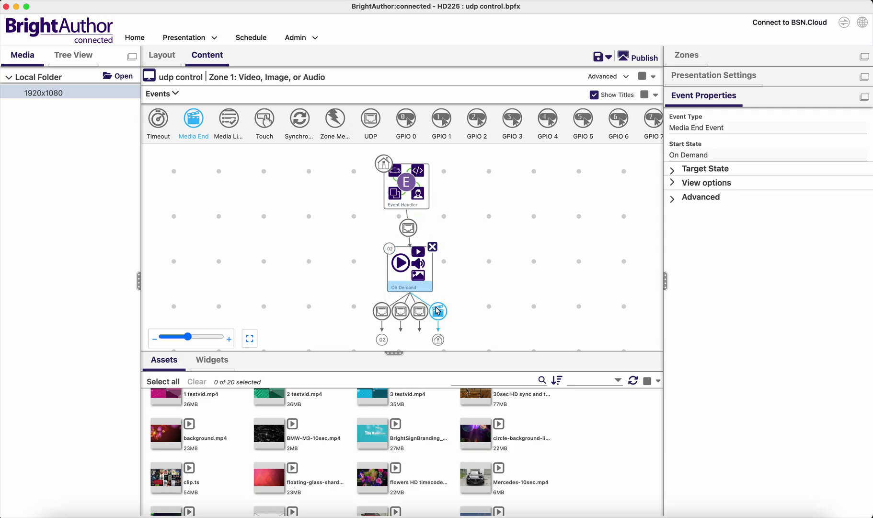
{"action": "left_click", "coordinate": [403, 189]}
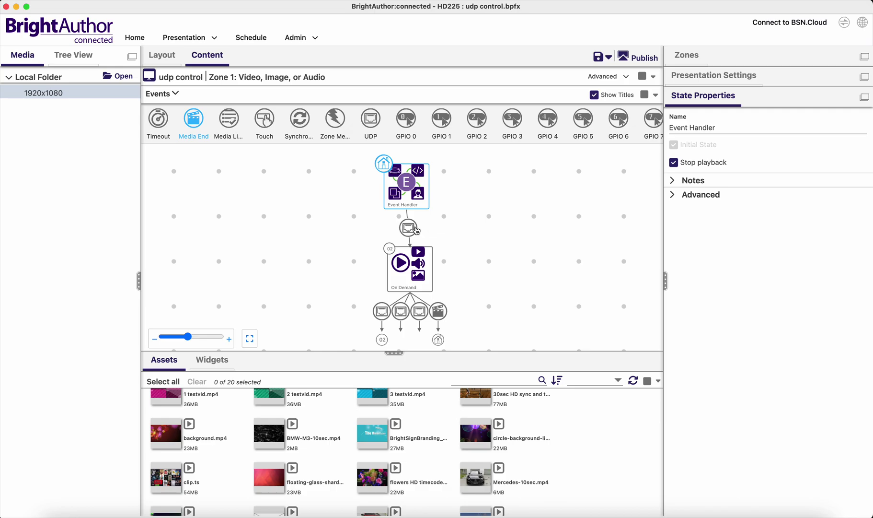
{"action": "left_click", "coordinate": [408, 229]}
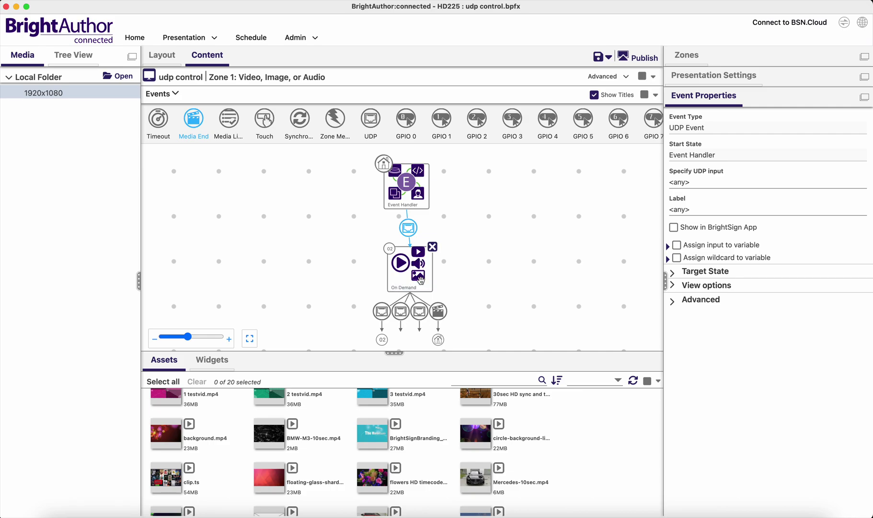
{"action": "mouse_move", "coordinate": [421, 287]}
{"action": "left_click", "coordinate": [438, 312]}
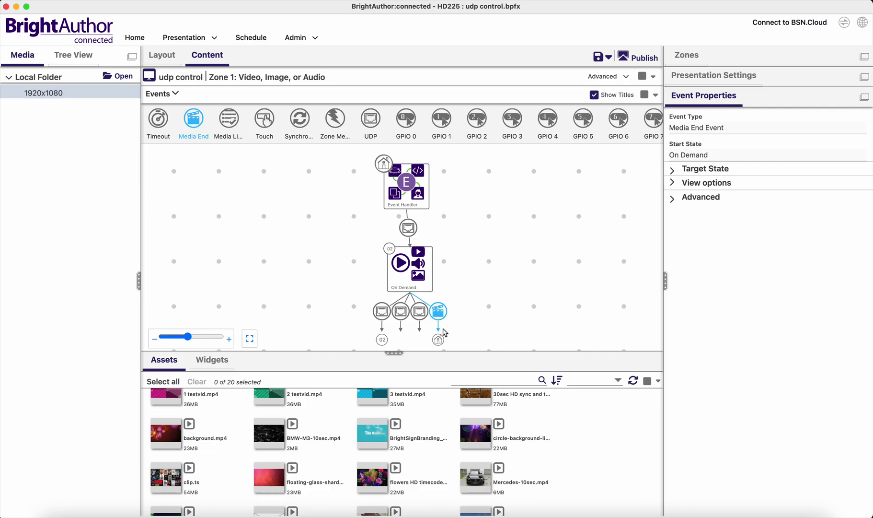
{"action": "left_click", "coordinate": [405, 190]}
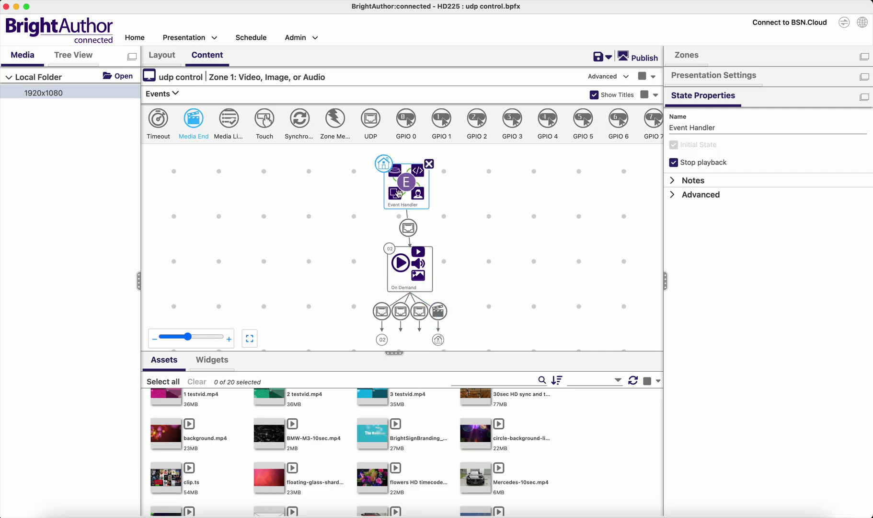